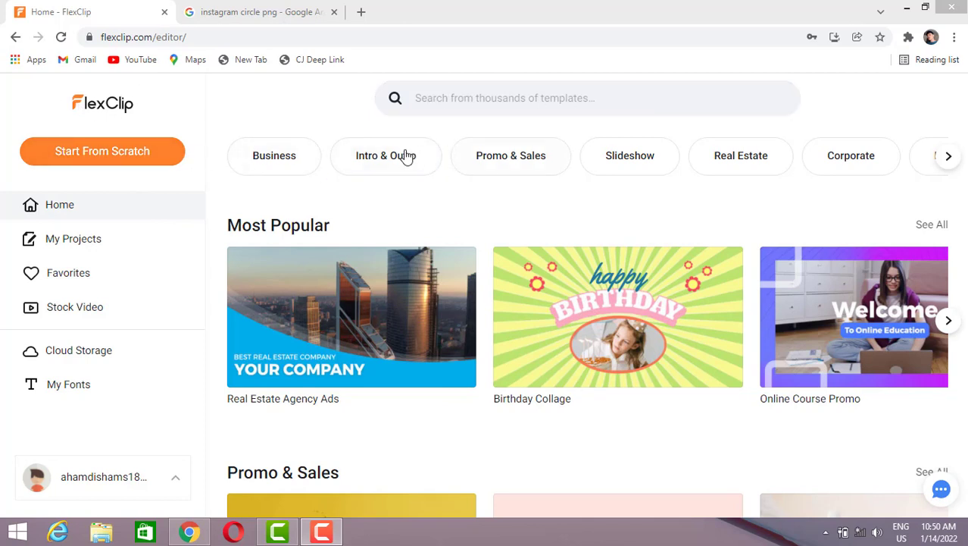
# Page through the template categories and open the Intro & Outro gallery
pyautogui.click(947, 159)
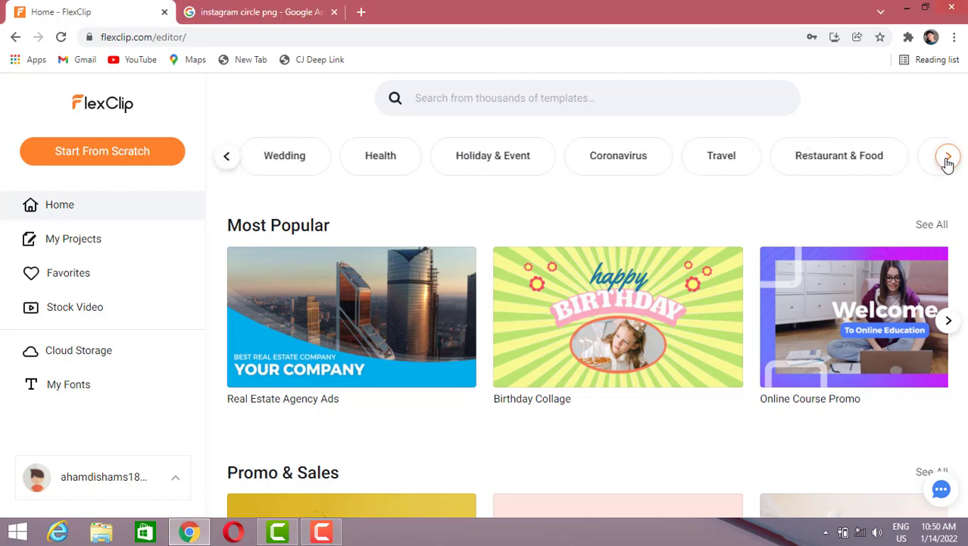
pyautogui.click(947, 160)
pyautogui.click(226, 159)
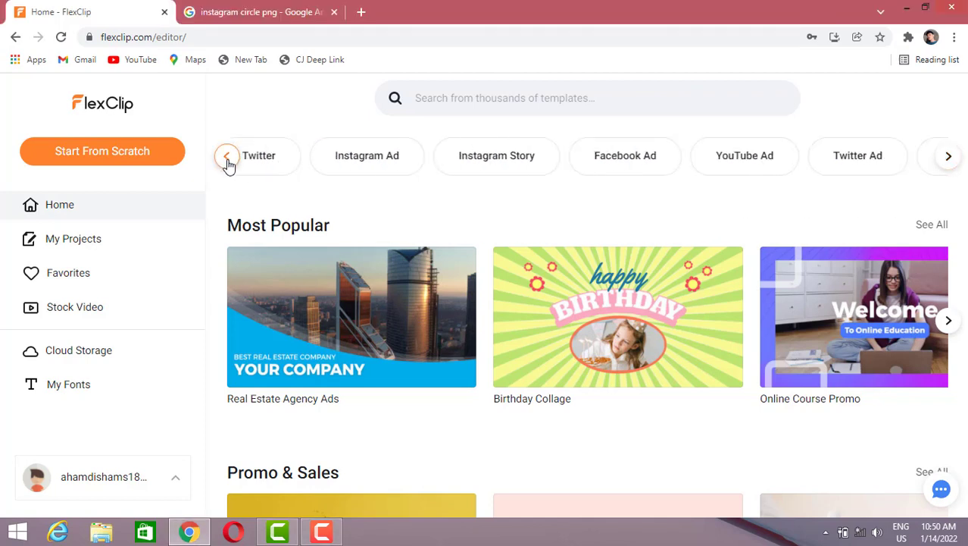
pyautogui.click(226, 159)
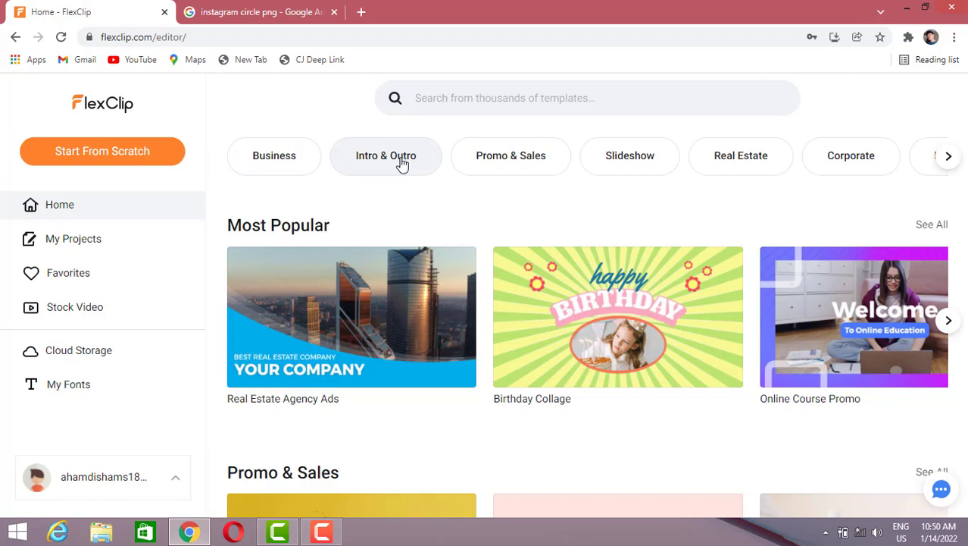
pyautogui.click(389, 177)
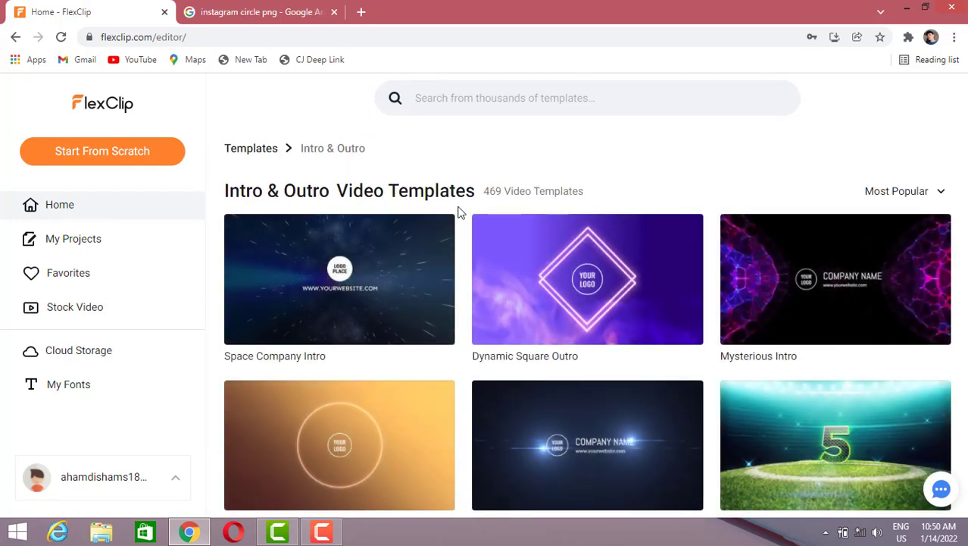
# Scroll the Intro & Outro templates to locate the Twitch Intro card
pyautogui.scroll(-3, 771, 288)
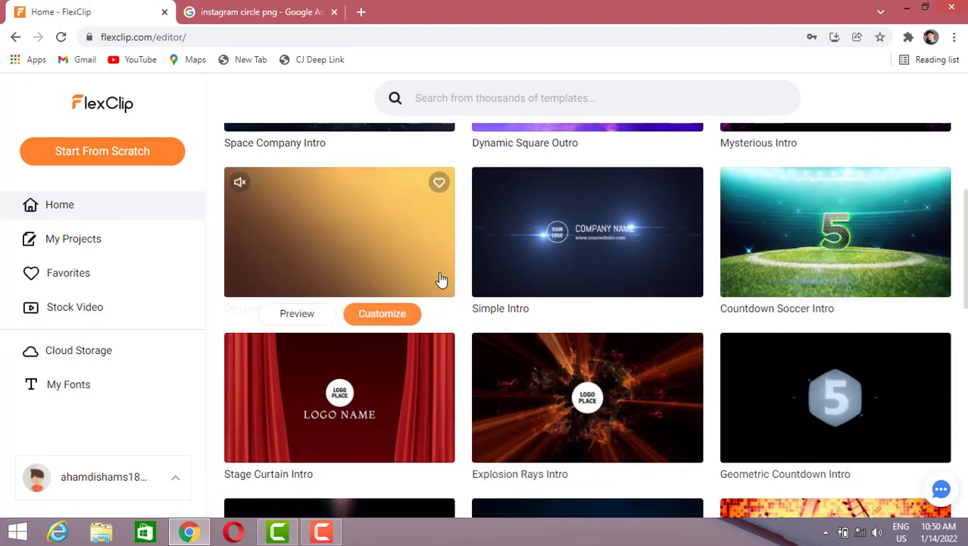
pyautogui.scroll(1, 664, 249)
pyautogui.scroll(1, 583, 233)
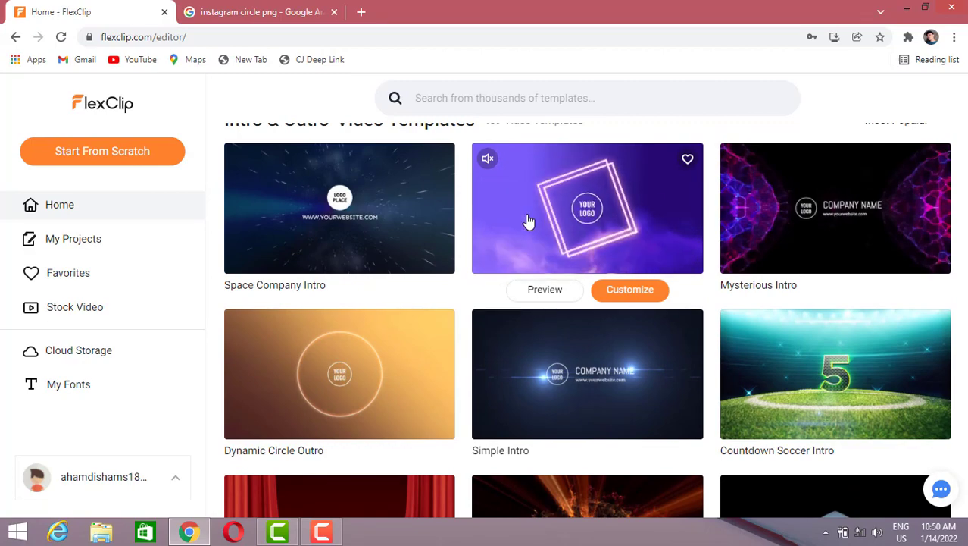
pyautogui.scroll(-1, 584, 318)
pyautogui.scroll(-3, 595, 341)
pyautogui.scroll(-4, 599, 370)
pyautogui.scroll(-5, 599, 369)
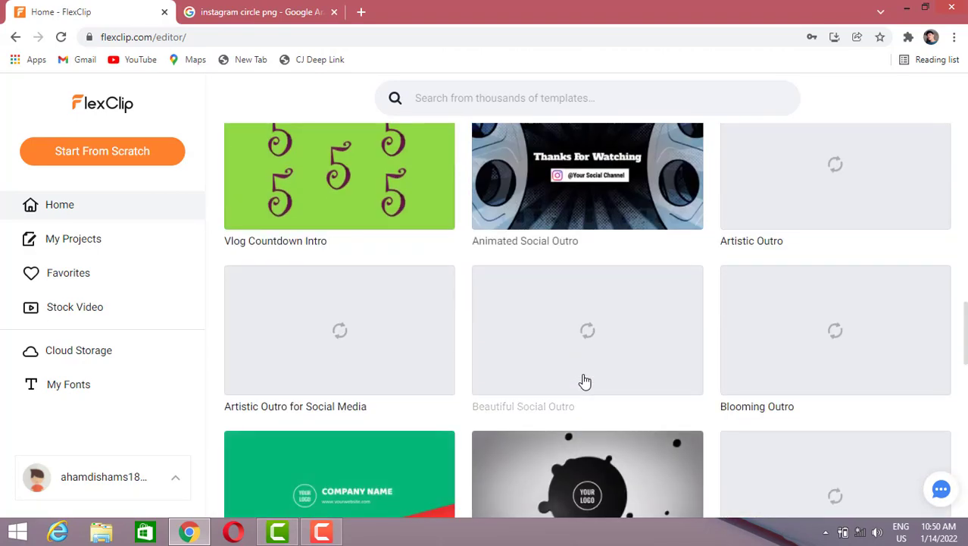
pyautogui.scroll(-10, 583, 380)
pyautogui.scroll(10, 584, 381)
pyautogui.scroll(5, 599, 374)
pyautogui.scroll(5, 598, 374)
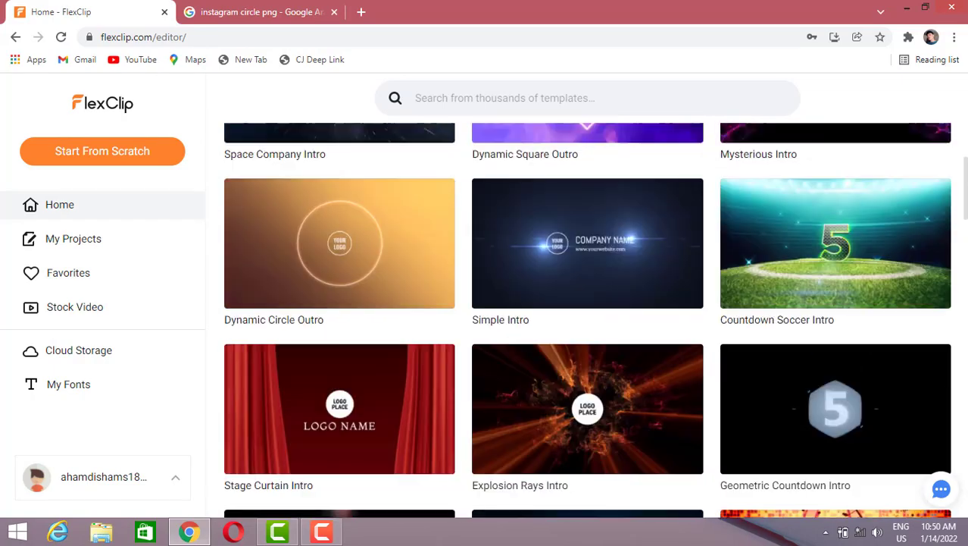
pyautogui.scroll(2, 599, 374)
pyautogui.scroll(-3, 583, 424)
pyautogui.scroll(-6, 569, 459)
pyautogui.scroll(-4, 570, 459)
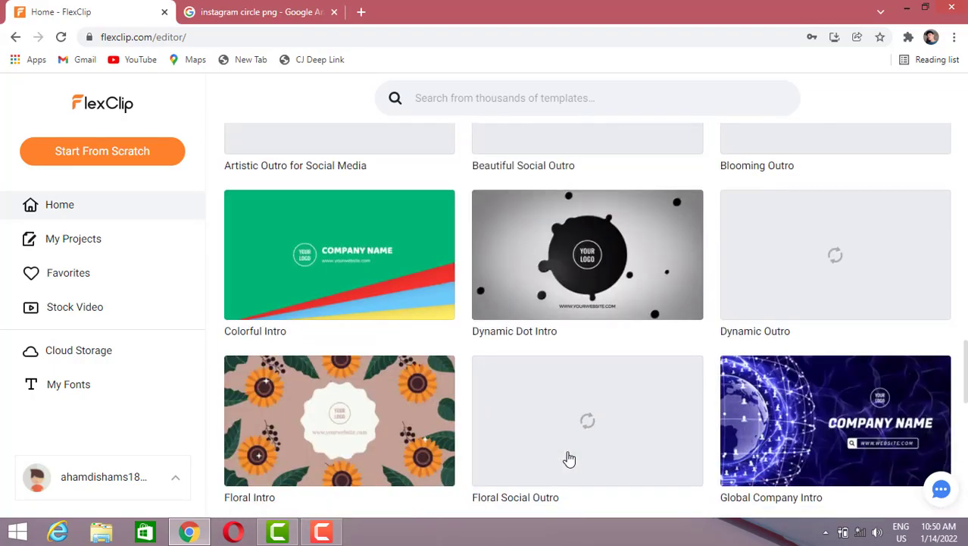
pyautogui.scroll(-5, 568, 458)
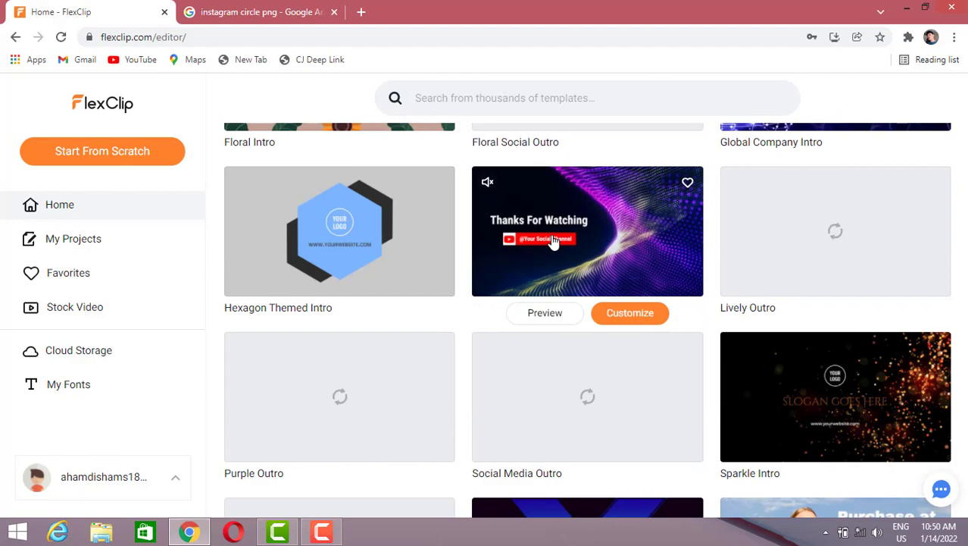
pyautogui.scroll(5, 587, 265)
pyautogui.scroll(4, 590, 266)
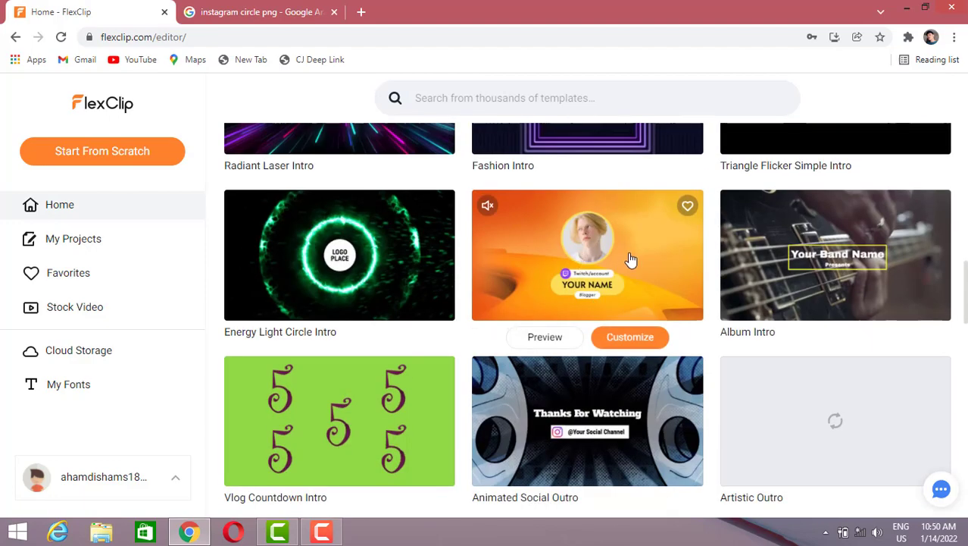
# Preview the Twitch Intro template and customize it in the editor
pyautogui.click(667, 255)
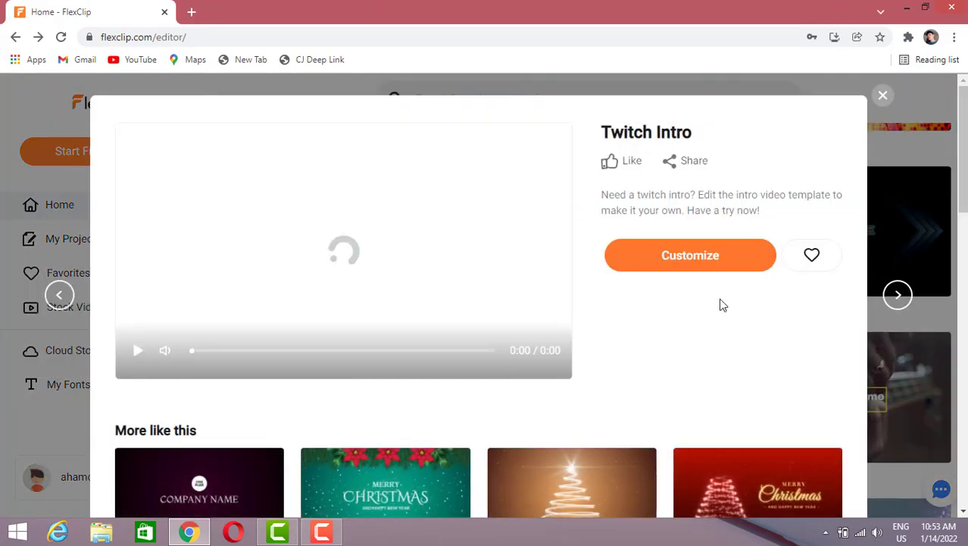
pyautogui.click(708, 265)
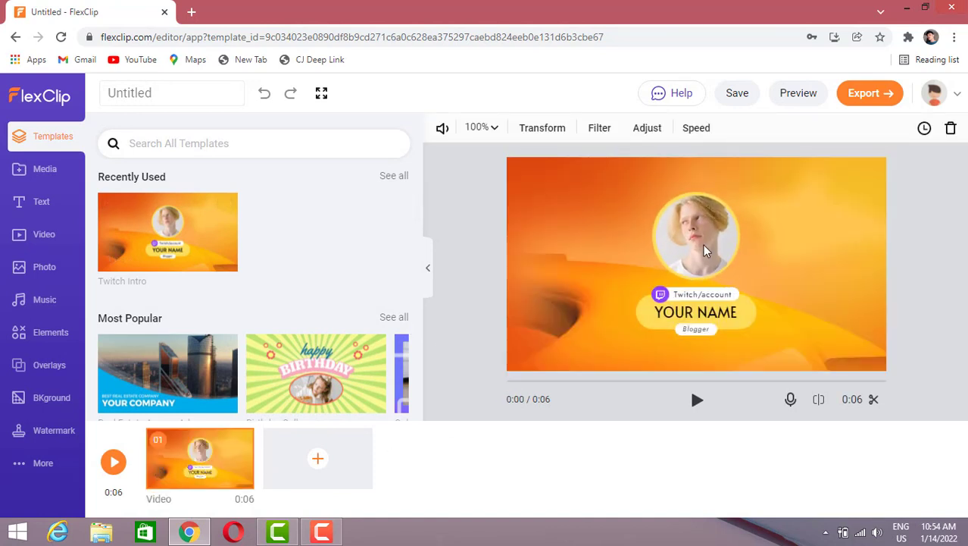
# Replace the avatar photo with the Untitled-1 image from the Desktop
pyautogui.click(705, 251)
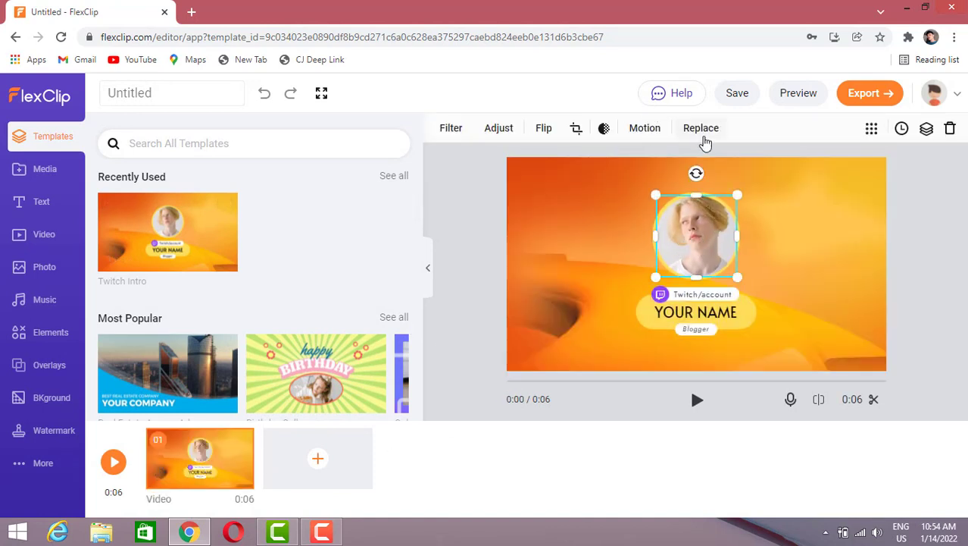
pyautogui.click(701, 135)
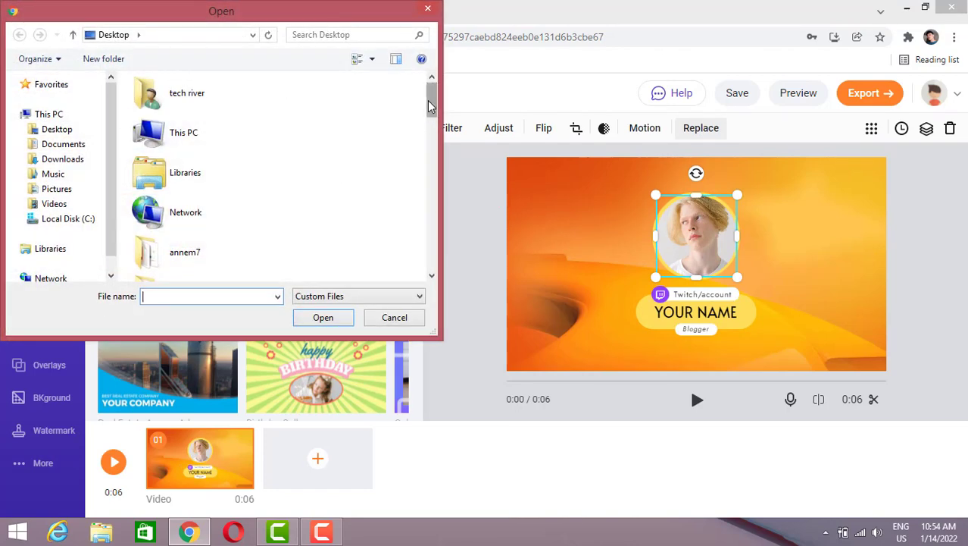
pyautogui.moveTo(430, 106); pyautogui.dragTo(435, 265)
pyautogui.doubleClick(146, 221)
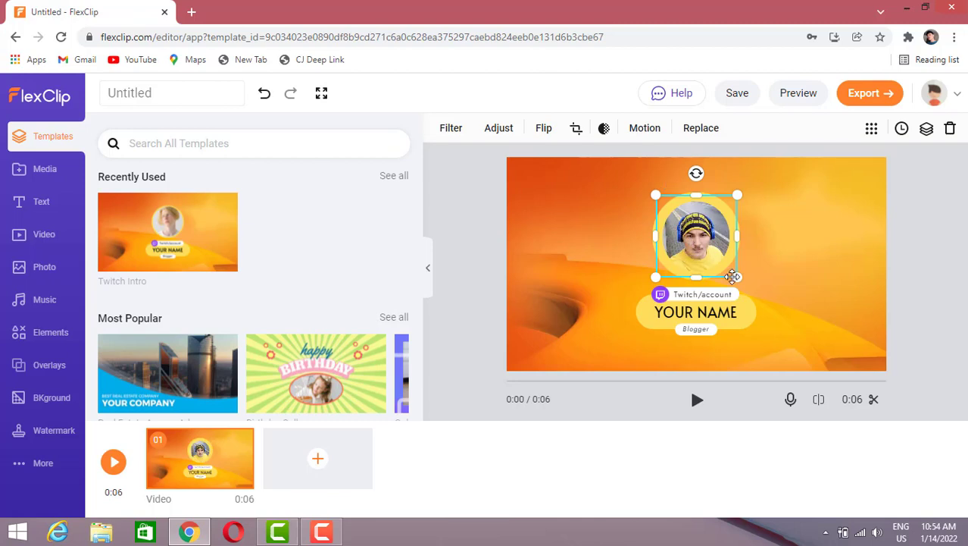
# Enlarge the new avatar photo slightly and snap it to the centre
pyautogui.moveTo(732, 277); pyautogui.dragTo(743, 282)
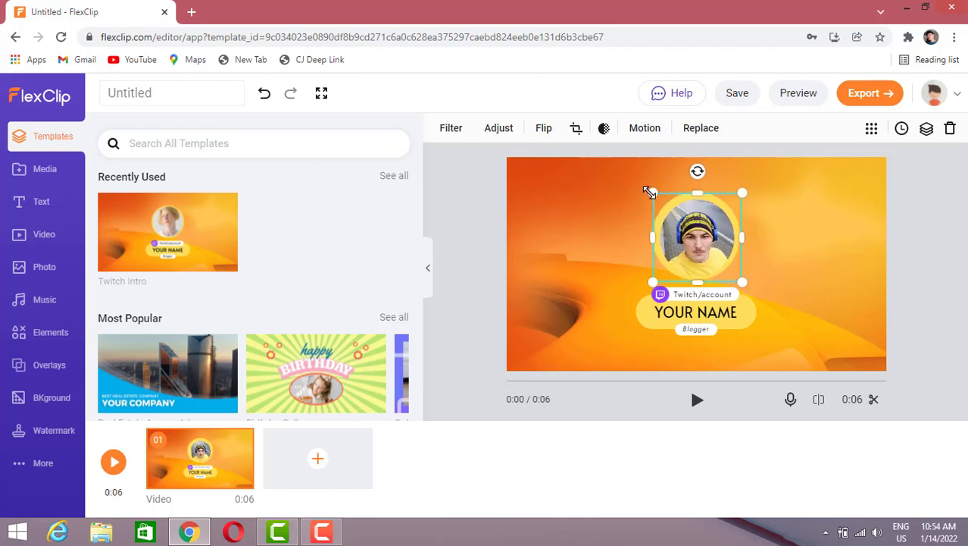
pyautogui.moveTo(649, 192); pyautogui.dragTo(643, 184)
pyautogui.moveTo(712, 248); pyautogui.dragTo(713, 248)
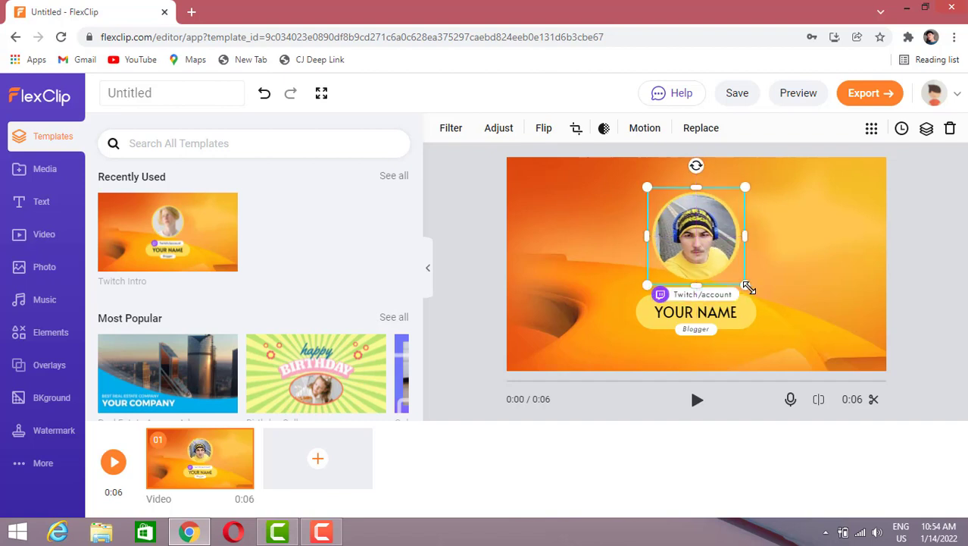
pyautogui.moveTo(716, 255); pyautogui.dragTo(714, 259)
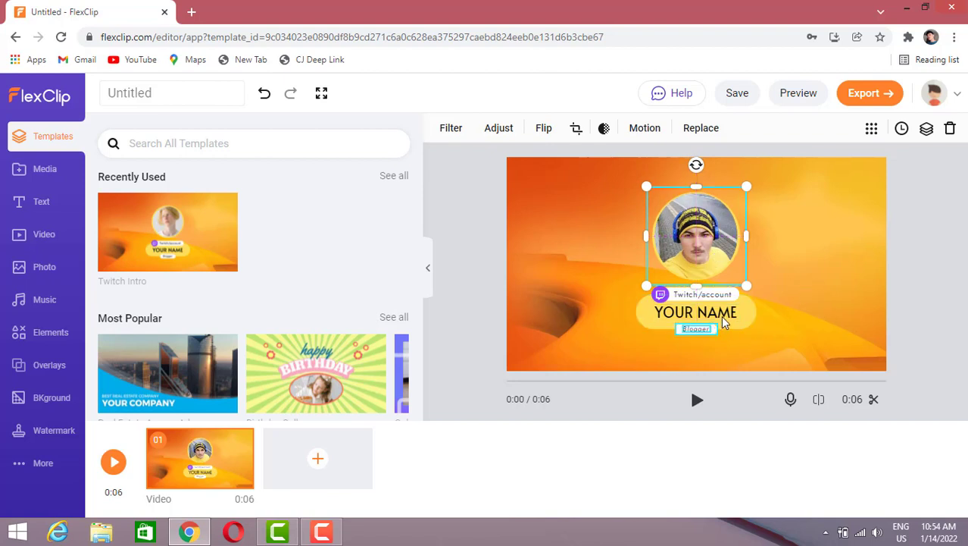
# Change the Twitch/account caption text to YOUTUBER
pyautogui.click(724, 322)
pyautogui.click(726, 295)
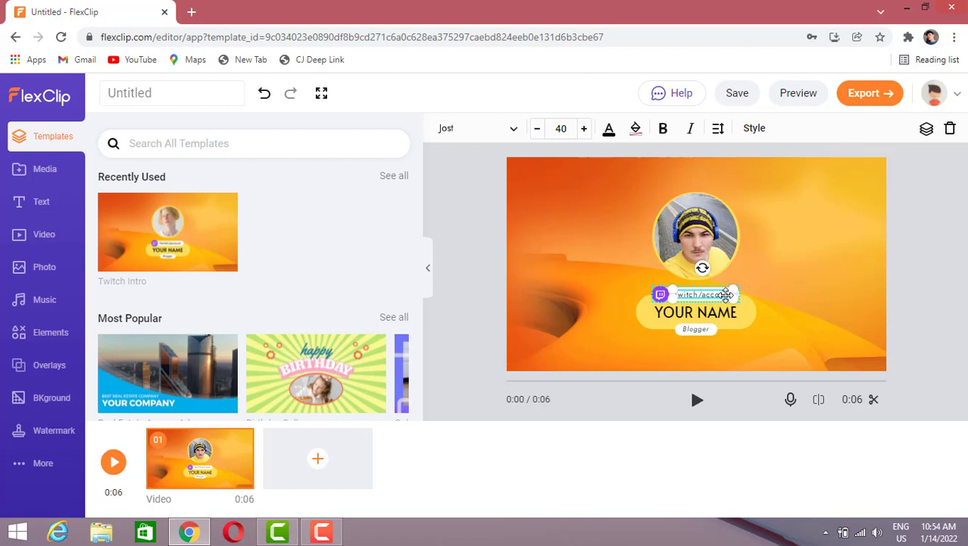
pyautogui.click(721, 312)
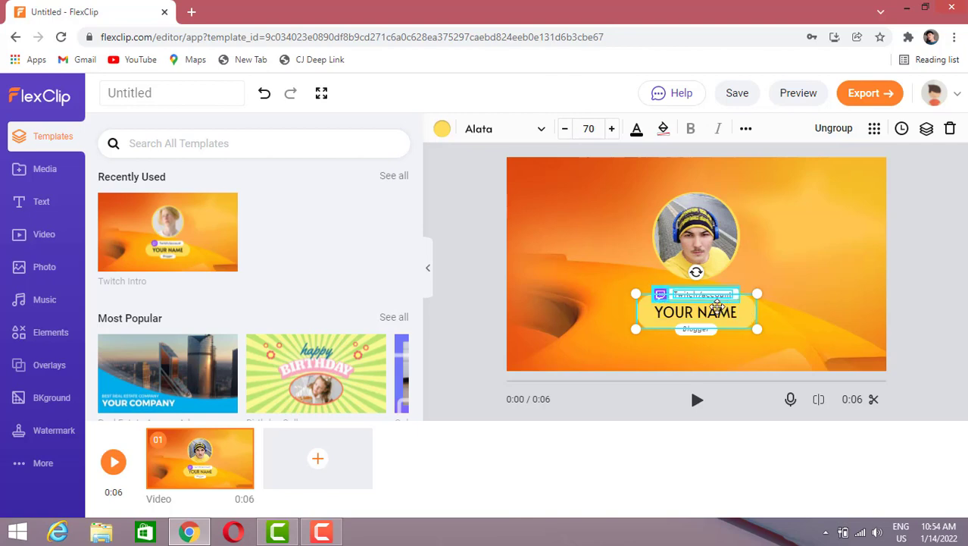
pyautogui.doubleClick(707, 300)
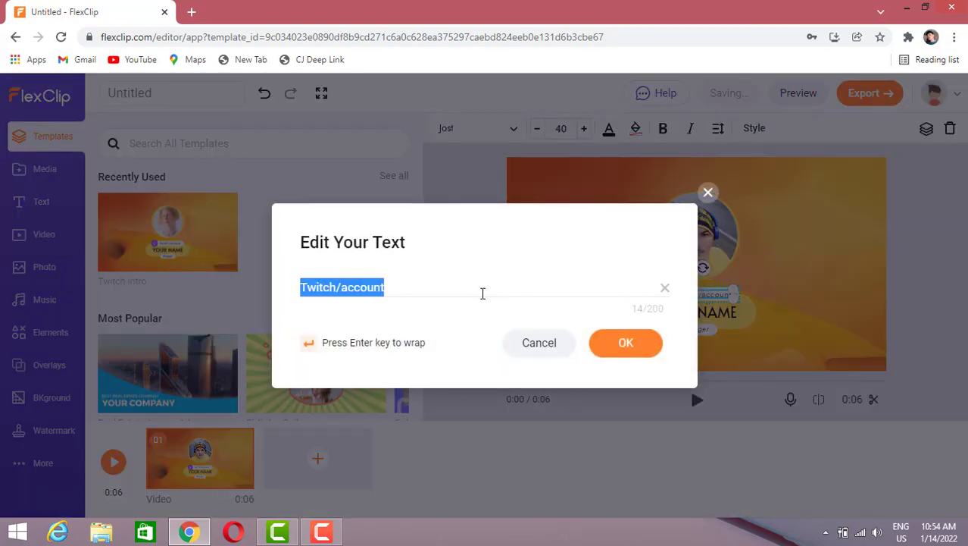
pyautogui.write('yout')
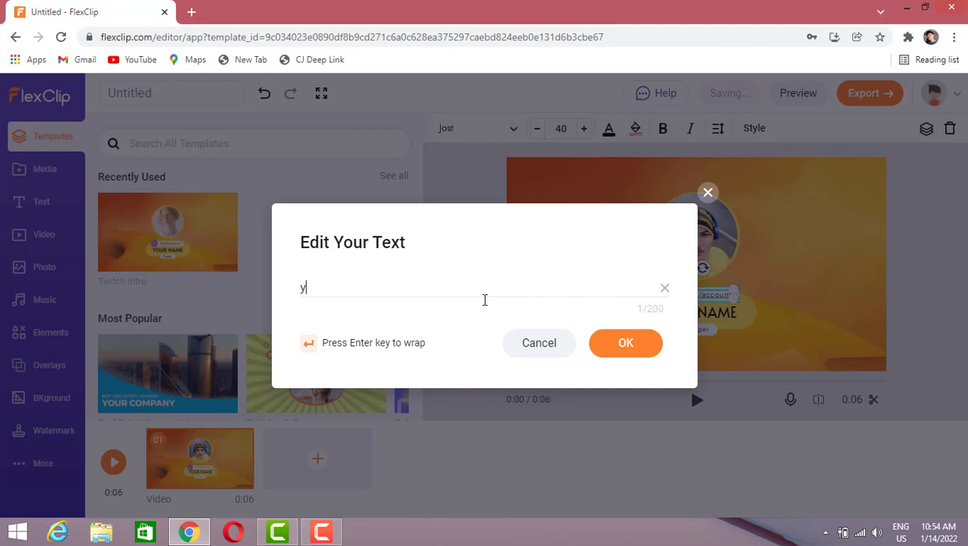
pyautogui.press('BackSpace')
pyautogui.write('YOUTUBER')
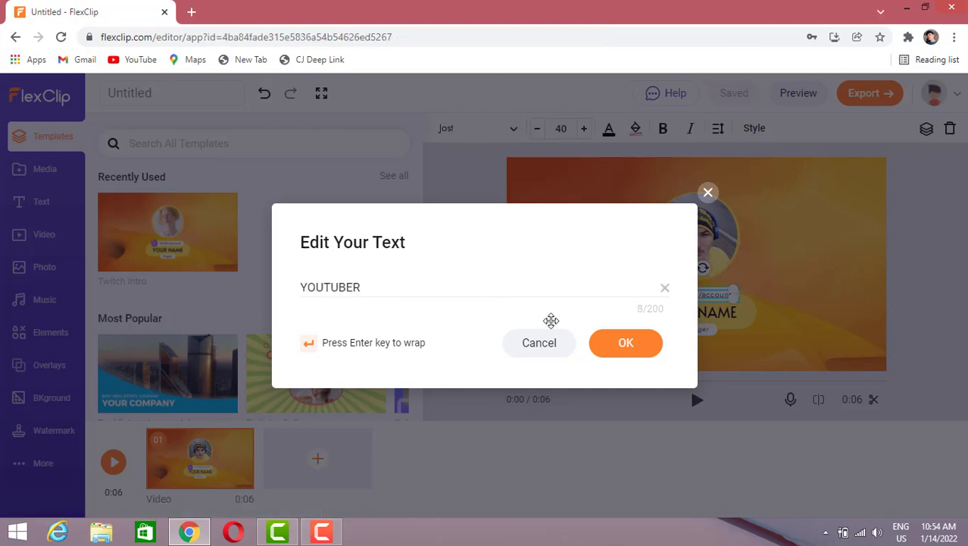
pyautogui.press('BackSpace')
pyautogui.press('BackSpace')
pyautogui.press('BackSpace')
pyautogui.write('YOU')
pyautogui.click(649, 343)
# Change YOUR NAME to TECH RIVER and Blogger to SEMS, then preview the intro
pyautogui.click(702, 314)
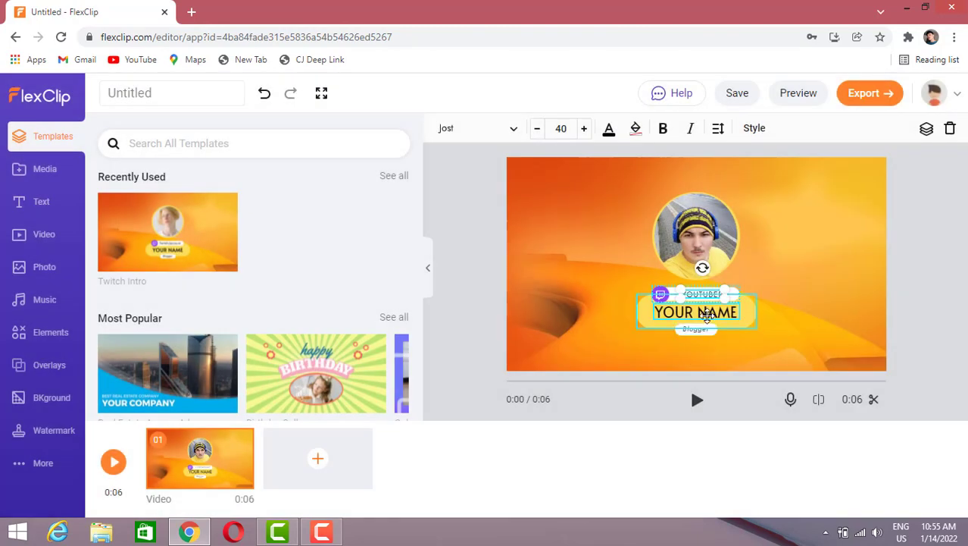
pyautogui.doubleClick(702, 314)
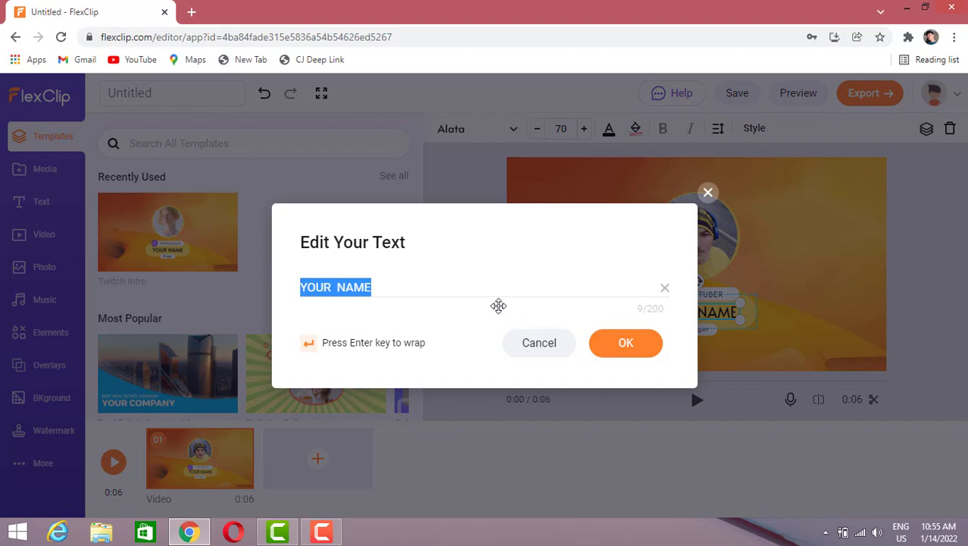
pyautogui.write('TECH RIVER')
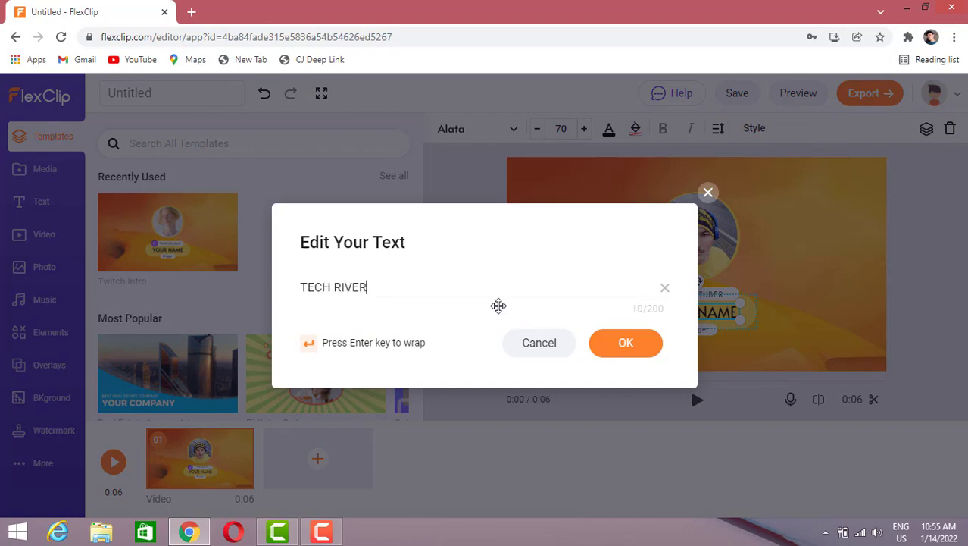
pyautogui.click(652, 350)
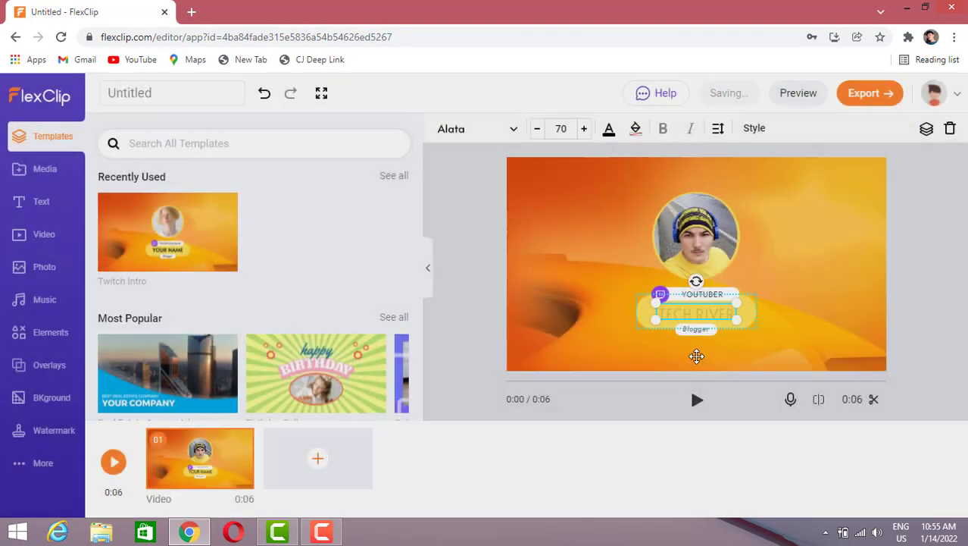
pyautogui.doubleClick(704, 330)
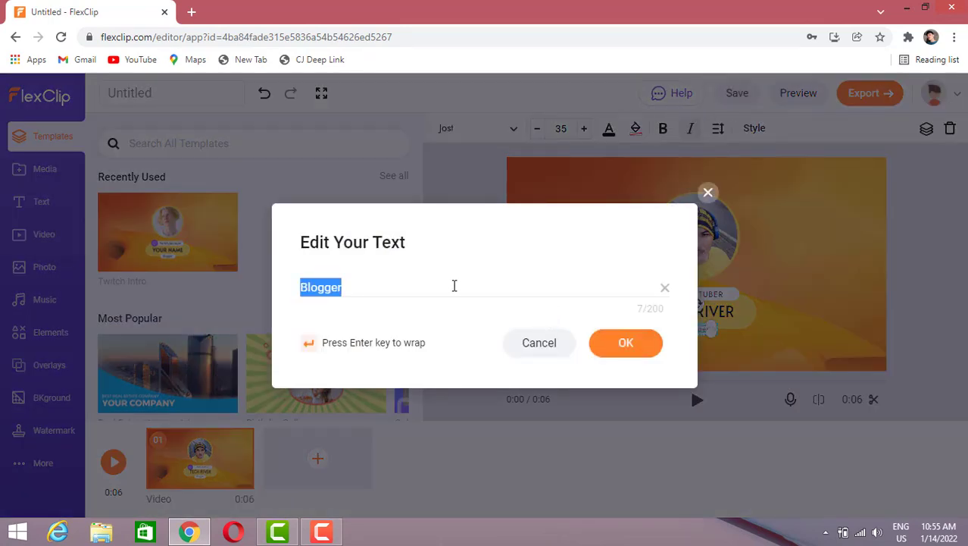
pyautogui.write('SEMS')
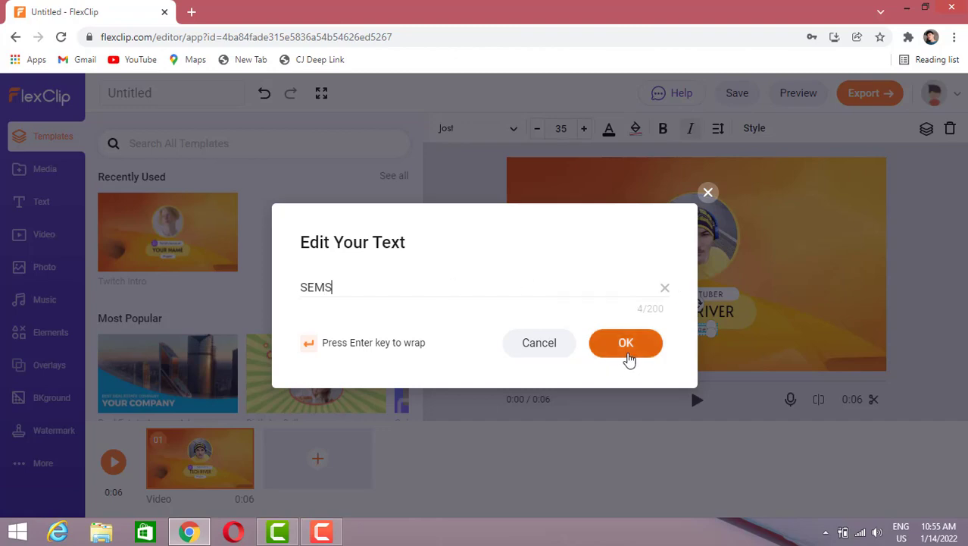
pyautogui.click(627, 359)
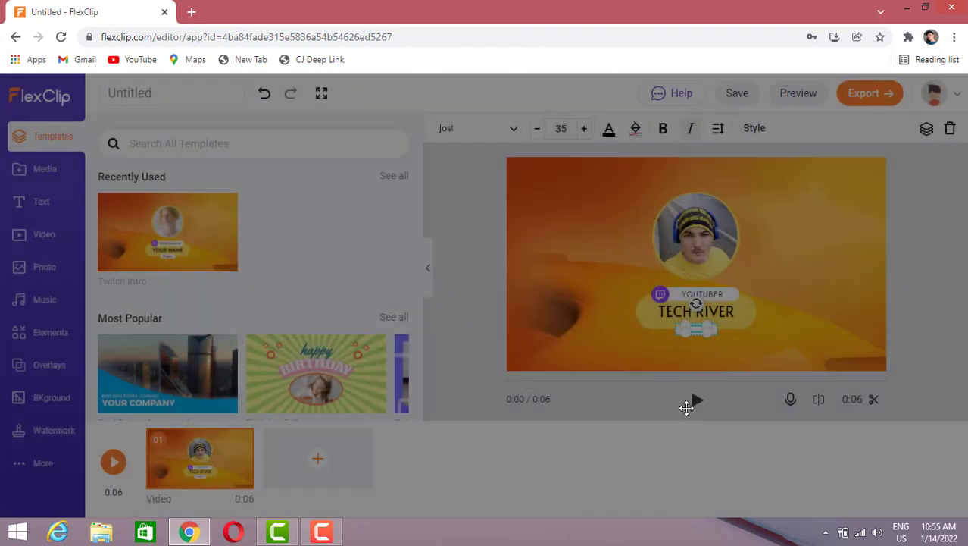
pyautogui.moveTo(199, 457)
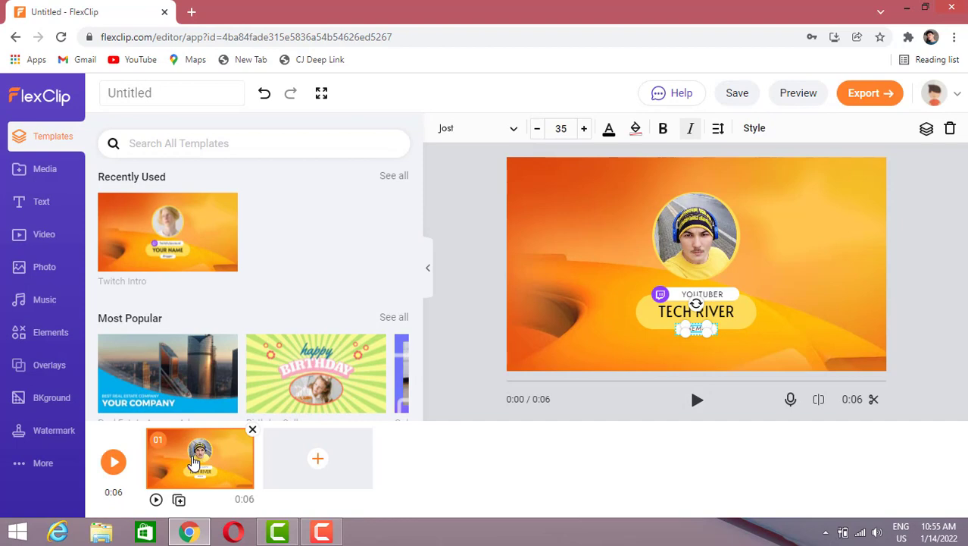
pyautogui.click(155, 500)
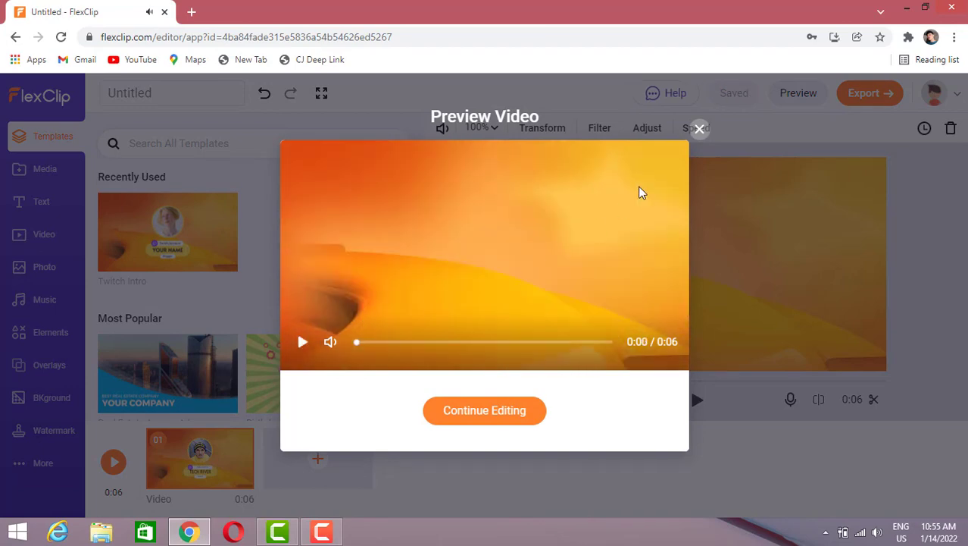
# Close the preview and bring up the export format choices
pyautogui.click(702, 130)
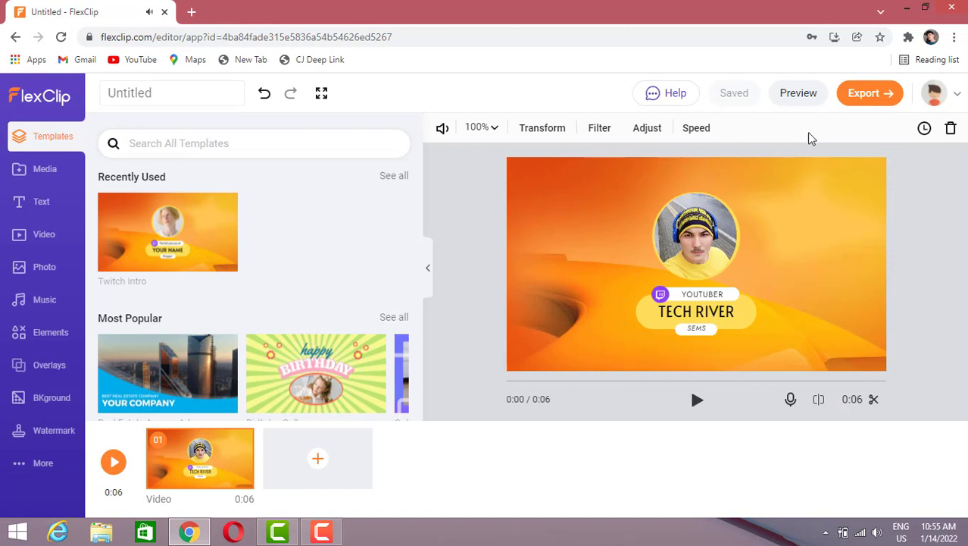
pyautogui.click(861, 99)
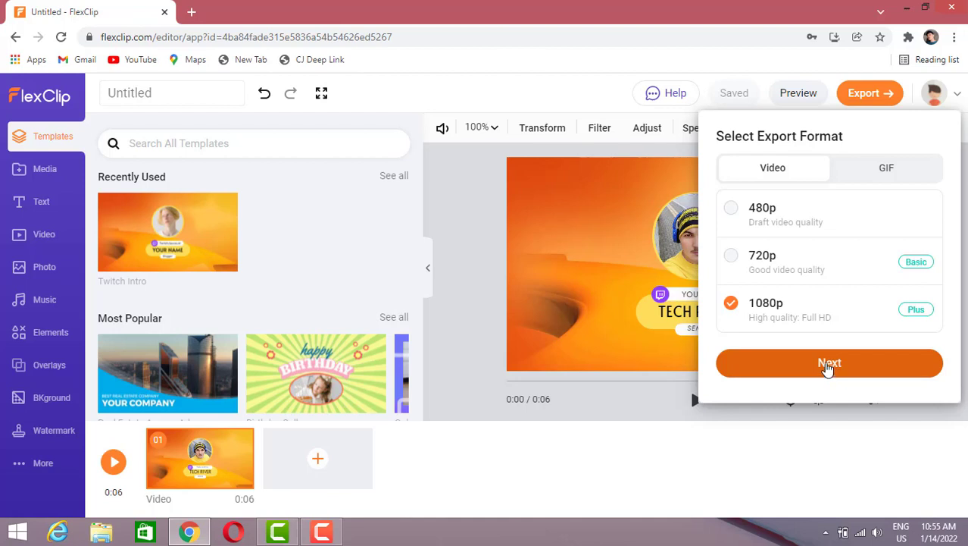
# Export the TECH RIVER intro as a 1080p Full HD video and download the MP4
pyautogui.click(828, 367)
pyautogui.click(767, 170)
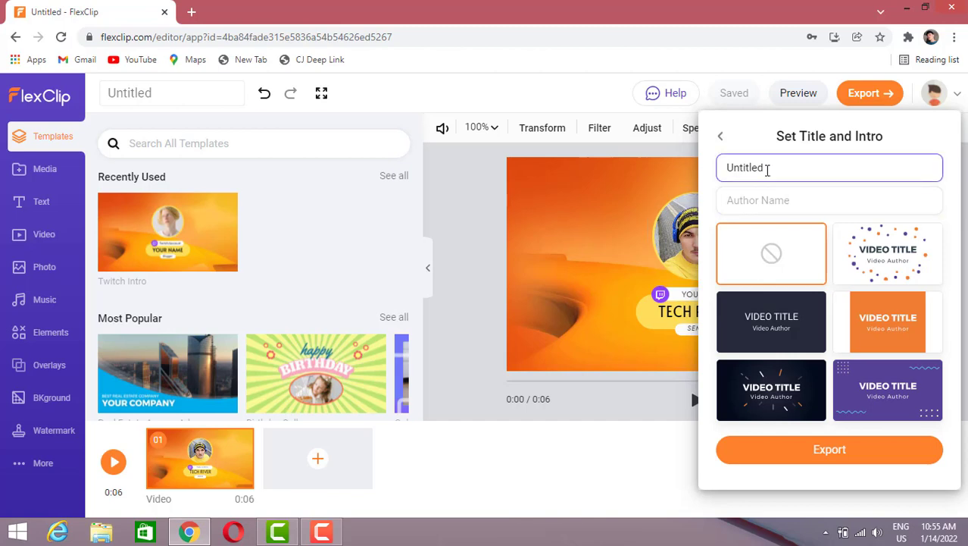
pyautogui.click(829, 449)
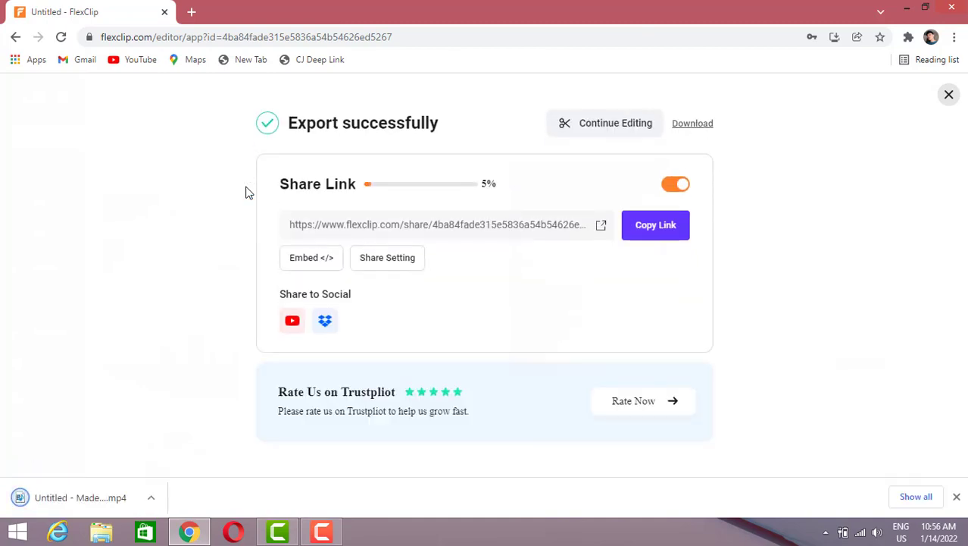
# Play the downloaded intro MP4 in a resized player, then return to FlexClip's home page
pyautogui.click(121, 494)
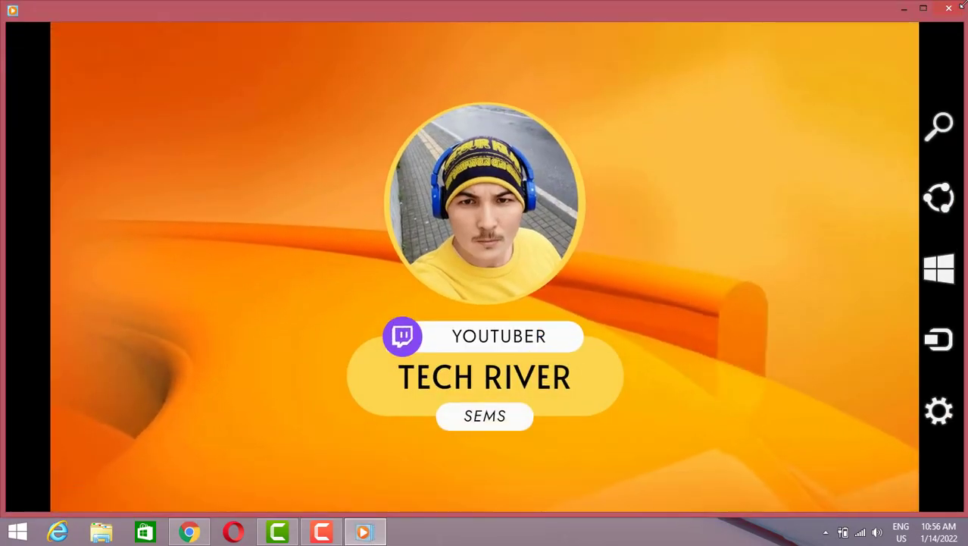
pyautogui.click(923, 7)
pyautogui.moveTo(801, 125)
pyautogui.mouseDown()
pyautogui.moveTo(711, 171)
pyautogui.moveTo(638, 190)
pyautogui.mouseUp()
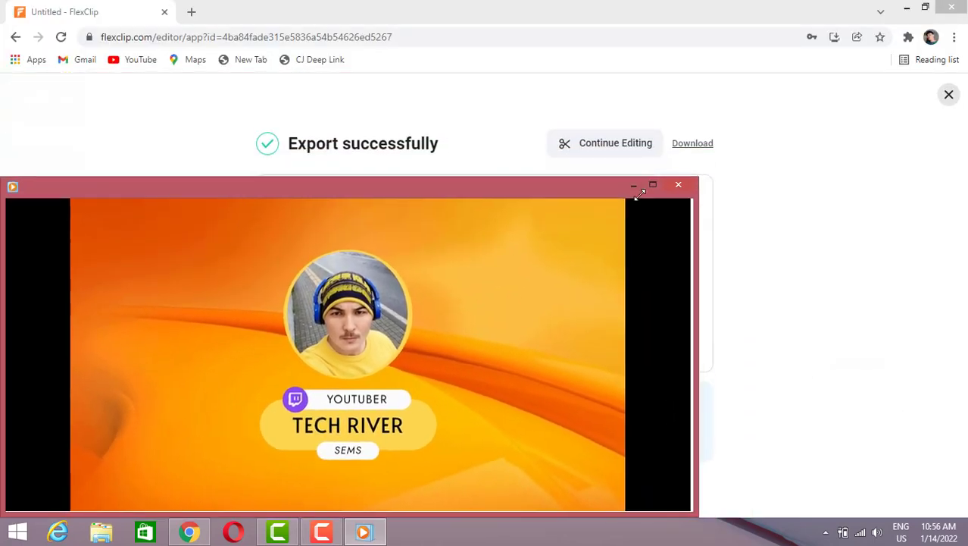
pyautogui.moveTo(542, 190); pyautogui.dragTo(607, 134)
pyautogui.click(729, 136)
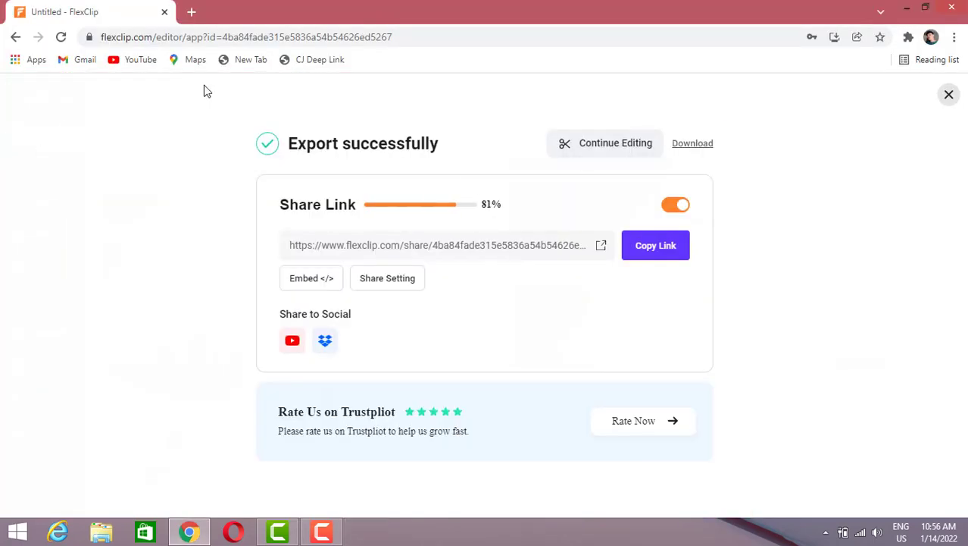
pyautogui.click(15, 36)
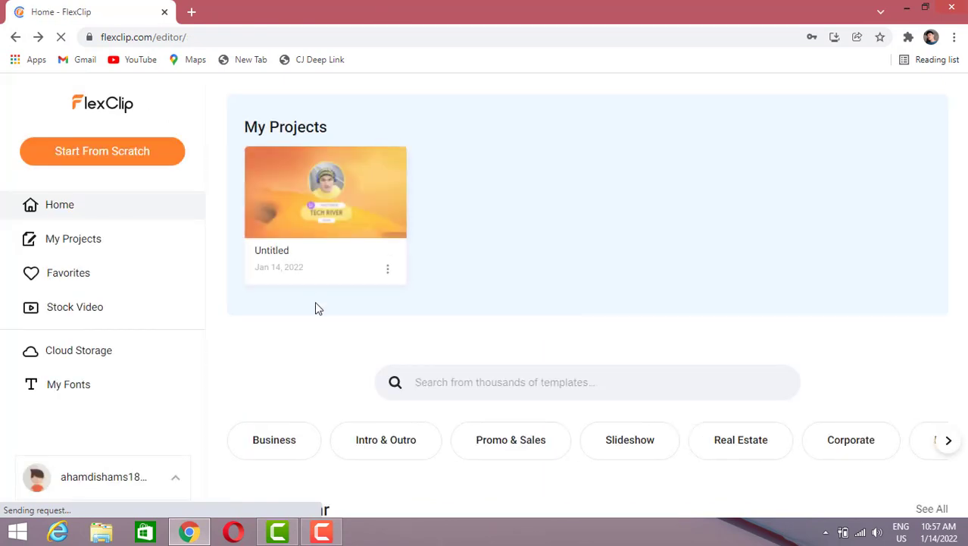
# Browse the Promo & Sales templates, then return to the home view
pyautogui.scroll(-2, 317, 326)
pyautogui.scroll(-2, 317, 353)
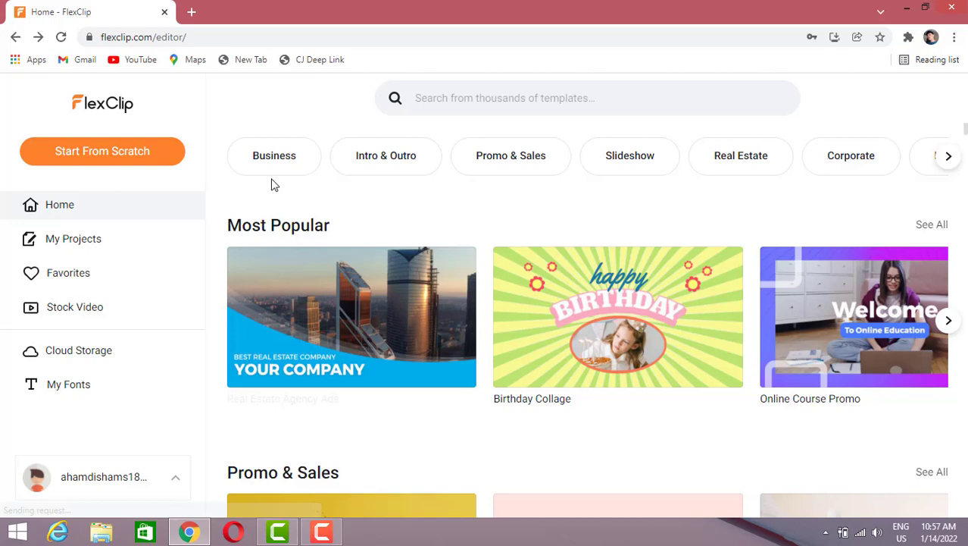
pyautogui.click(480, 173)
pyautogui.scroll(-1, 415, 305)
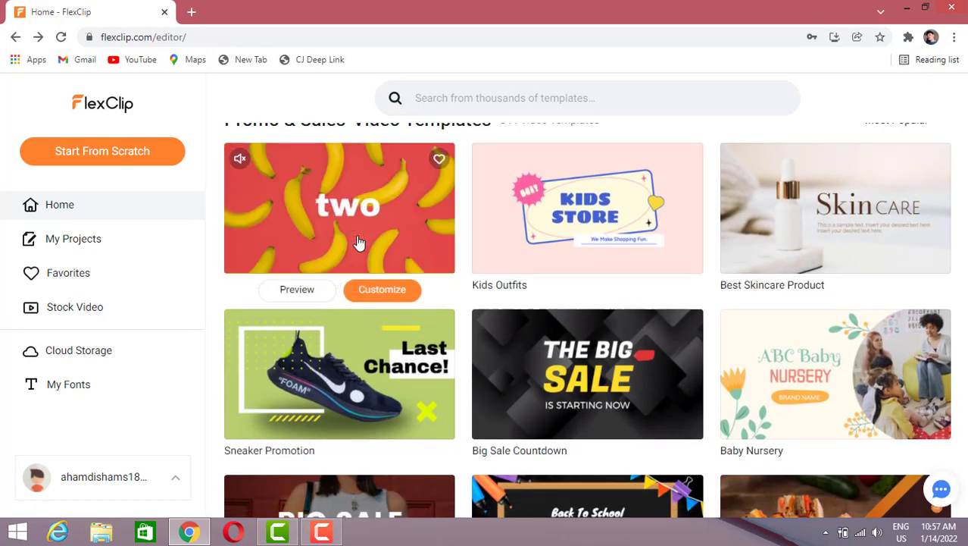
pyautogui.scroll(-1, 543, 302)
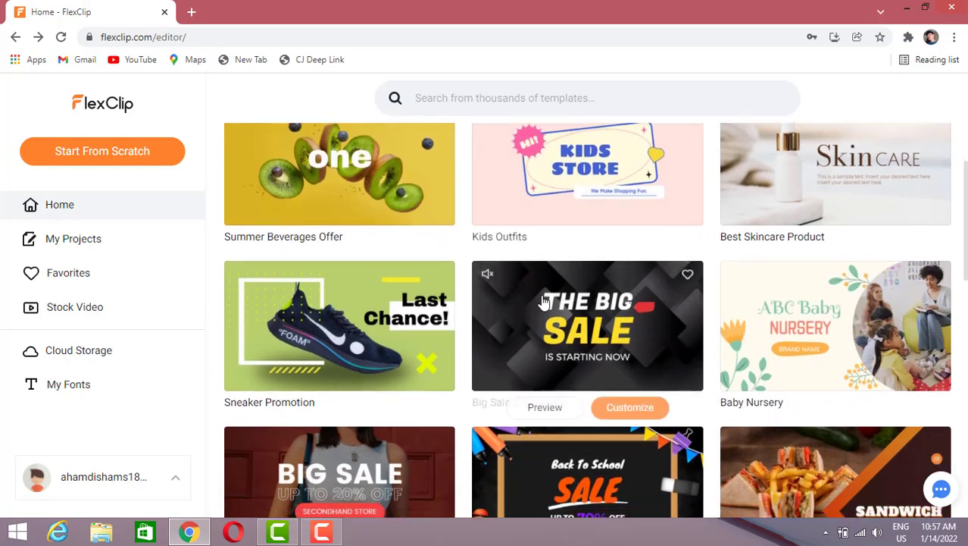
pyautogui.scroll(3, 322, 304)
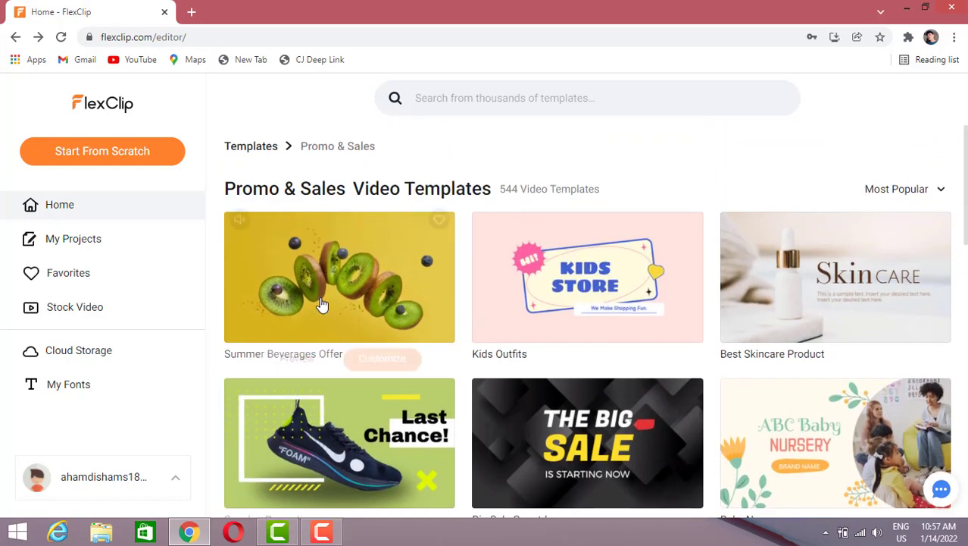
pyautogui.click(251, 150)
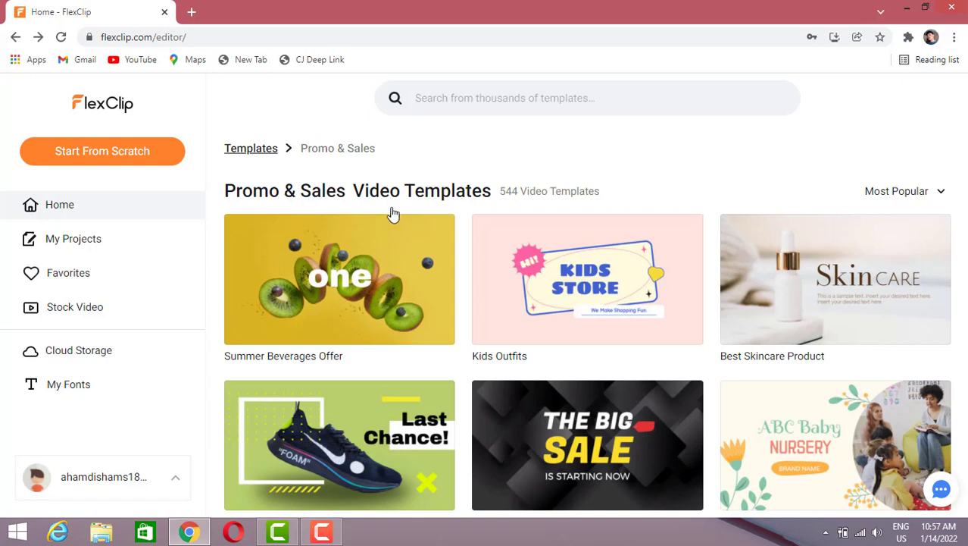
# Search templates for YOUTUBE and open the Animated Youtube Intro details
pyautogui.click(506, 377)
pyautogui.write('Y')
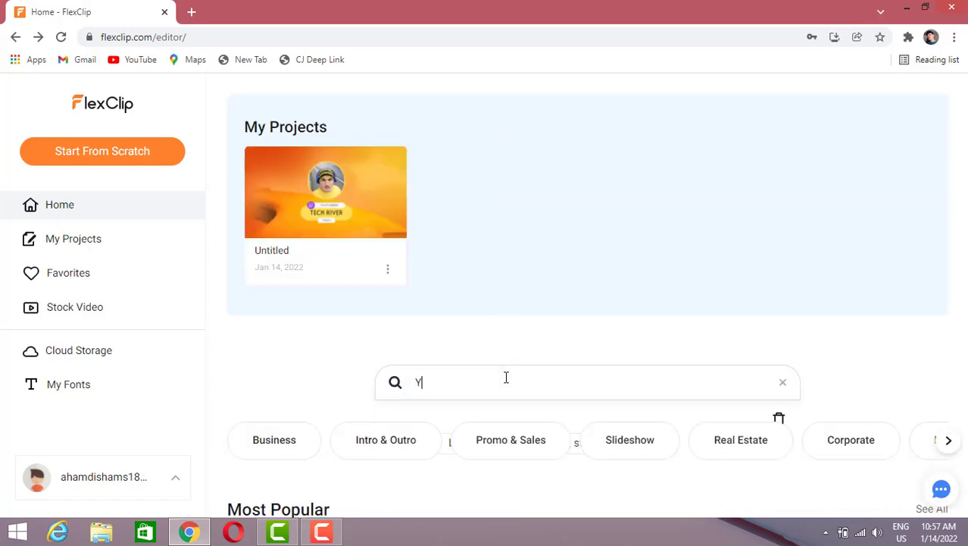
pyautogui.write('OUTUBE')
pyautogui.press('Return')
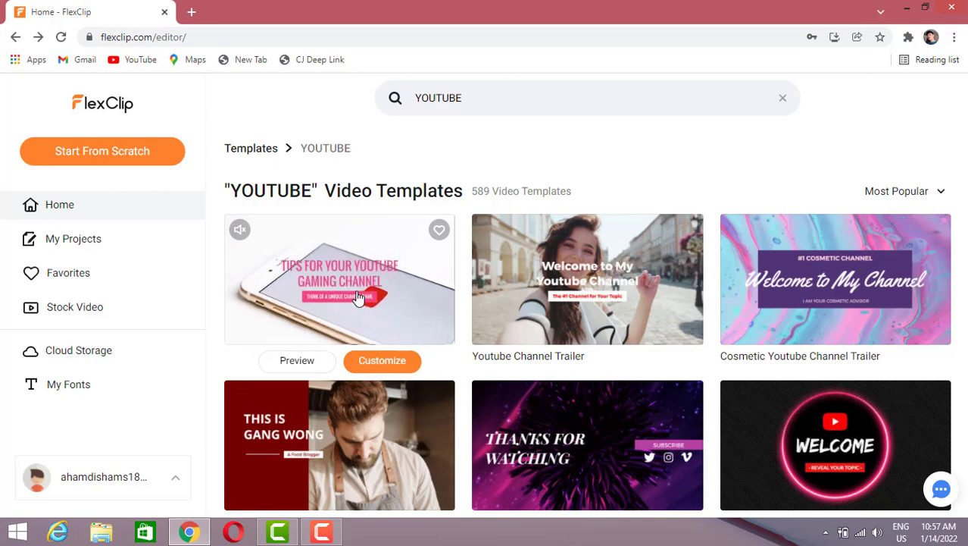
pyautogui.scroll(-3, 860, 473)
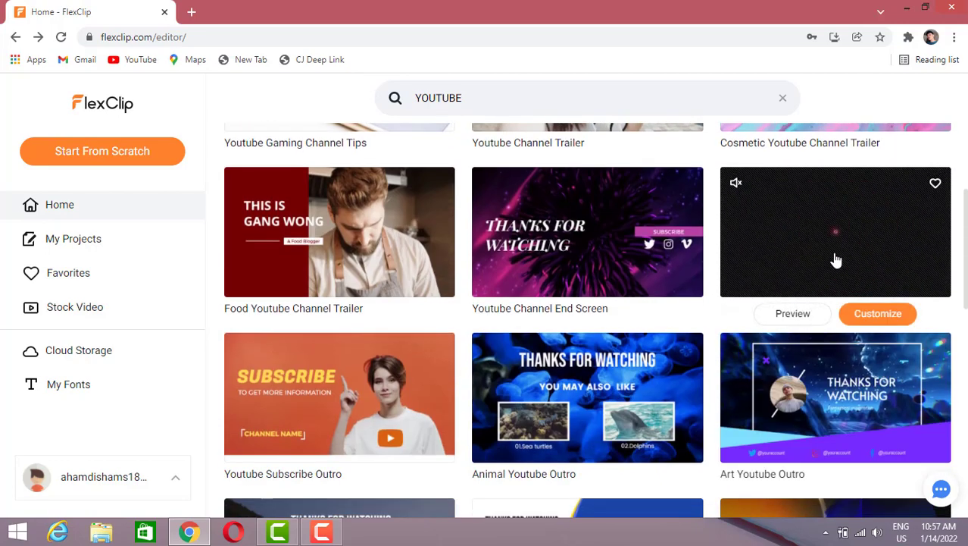
pyautogui.click(797, 273)
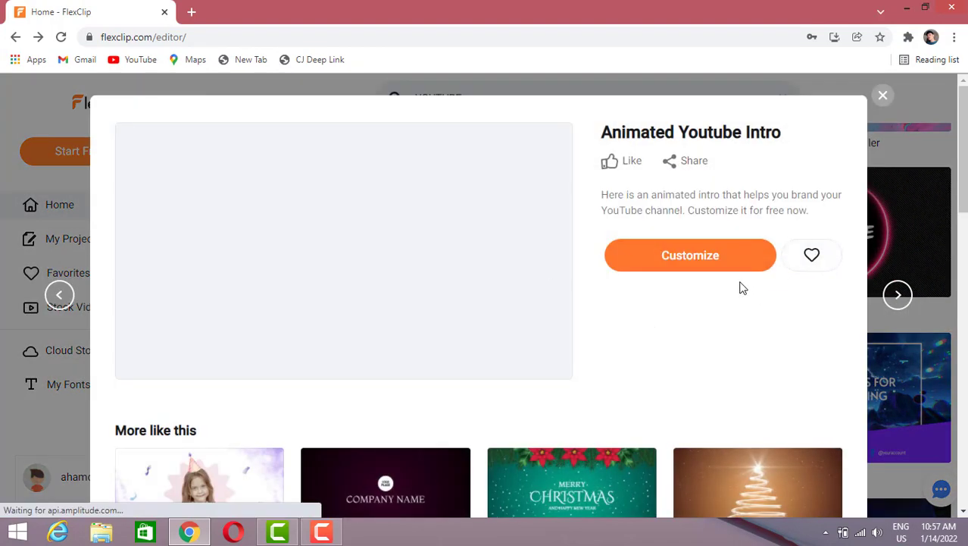
# Customize the Animated Youtube Intro and delete clip 02 from the timeline
pyautogui.click(721, 265)
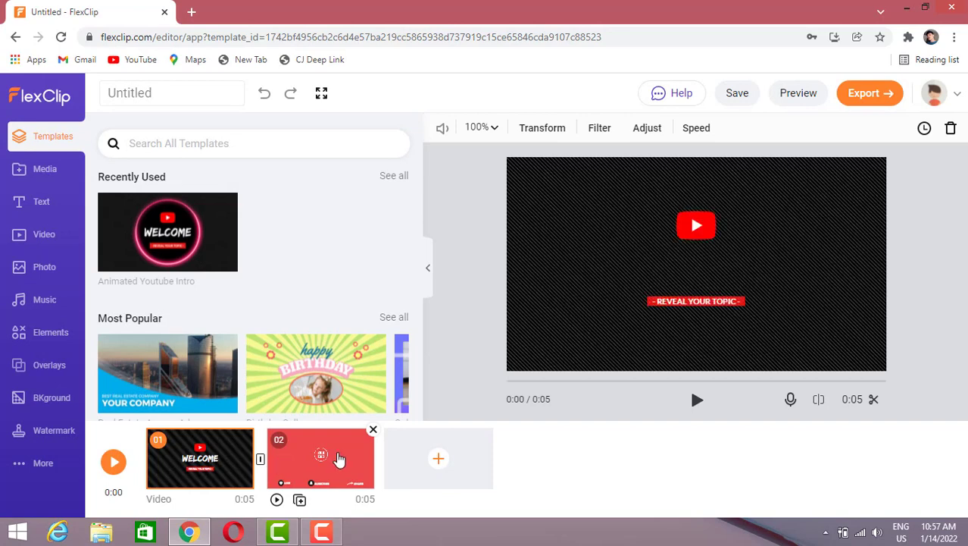
pyautogui.click(372, 431)
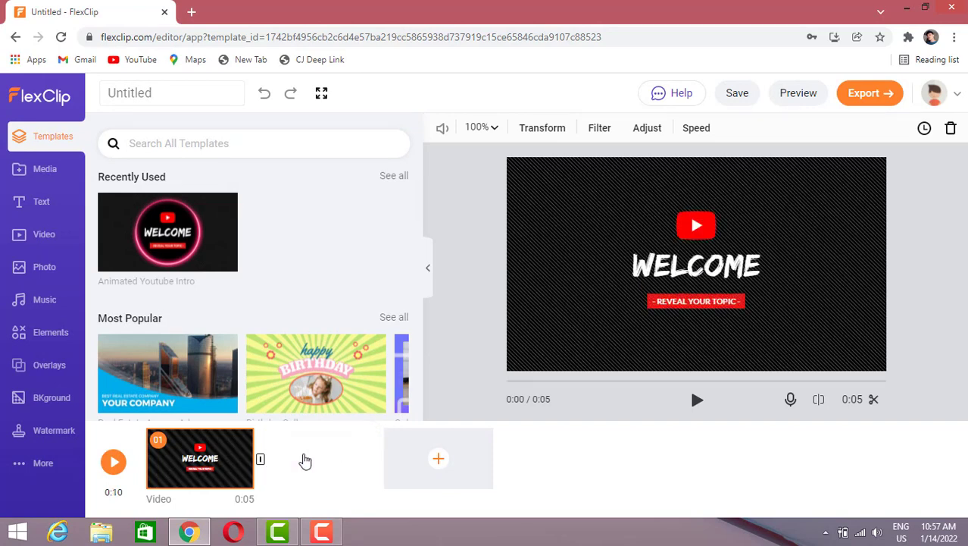
# Change the WELCOME title to TECH RIVER
pyautogui.doubleClick(674, 267)
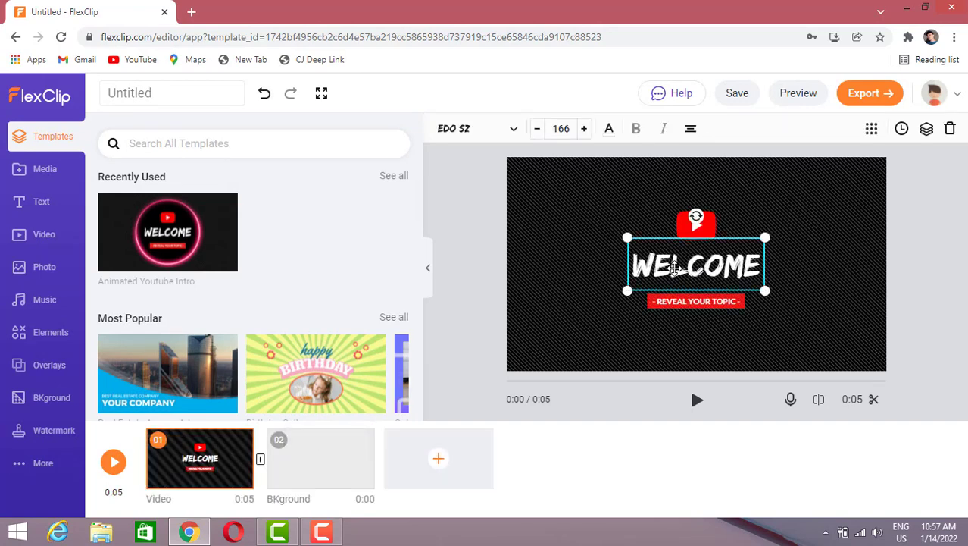
pyautogui.write('TECH RIVER')
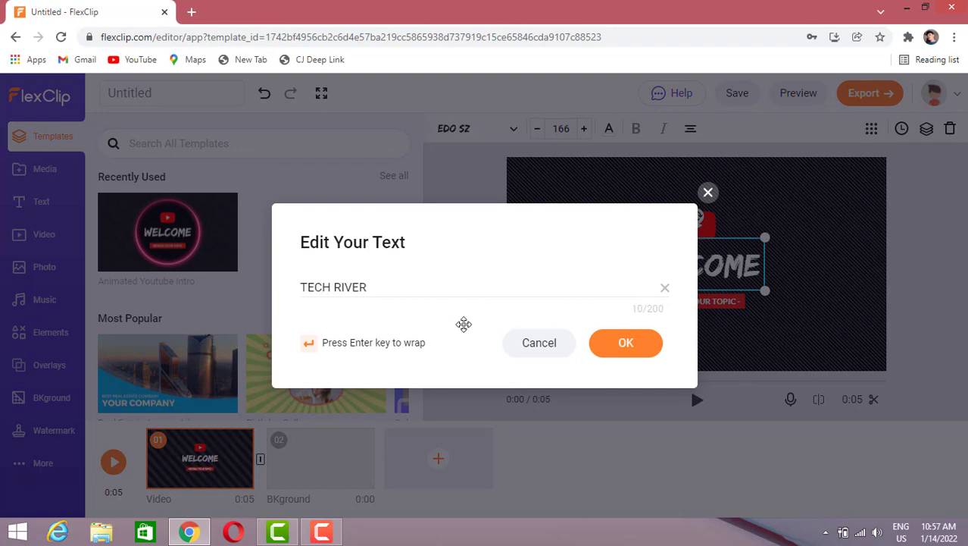
pyautogui.click(614, 347)
# Change the REVEAL YOUR TOPIC banner to WELCOME TO YOUR CHANNEL
pyautogui.click(707, 303)
pyautogui.doubleClick(706, 302)
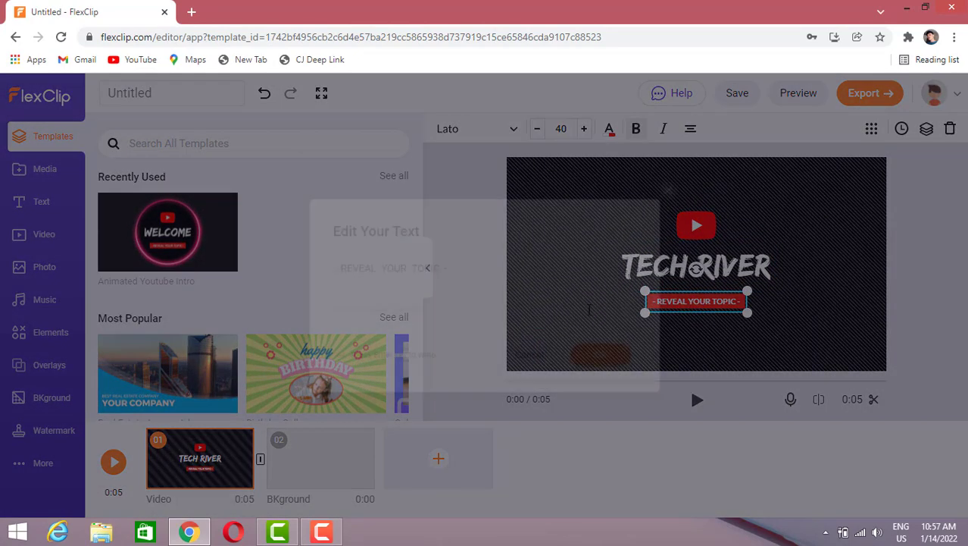
pyautogui.write('SUB')
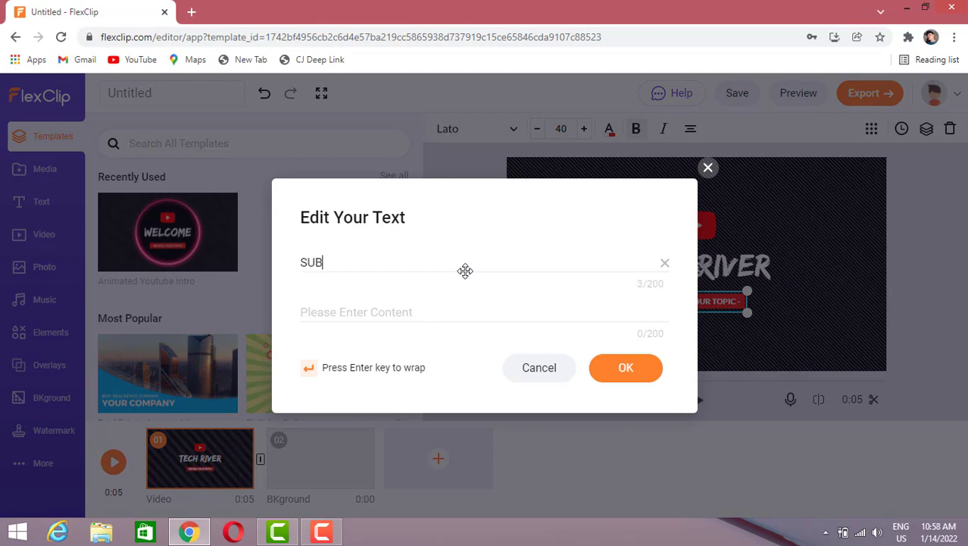
pyautogui.press('BackSpace')
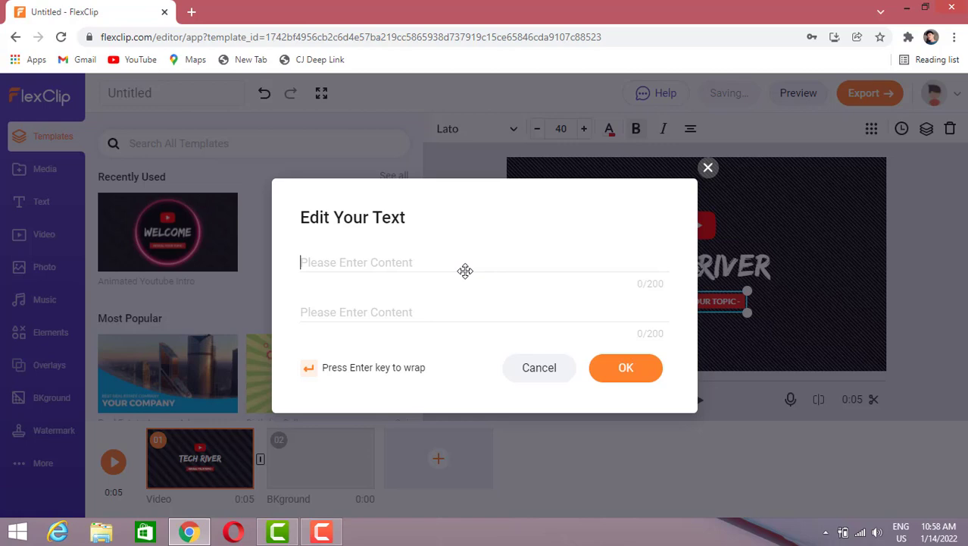
pyautogui.write('WELCOME T')
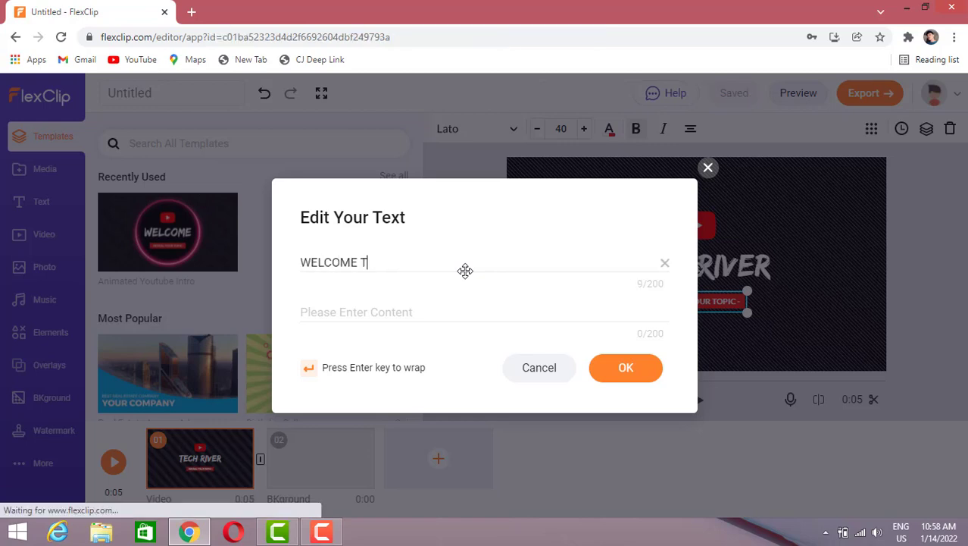
pyautogui.write('O YOUR CHANNEL')
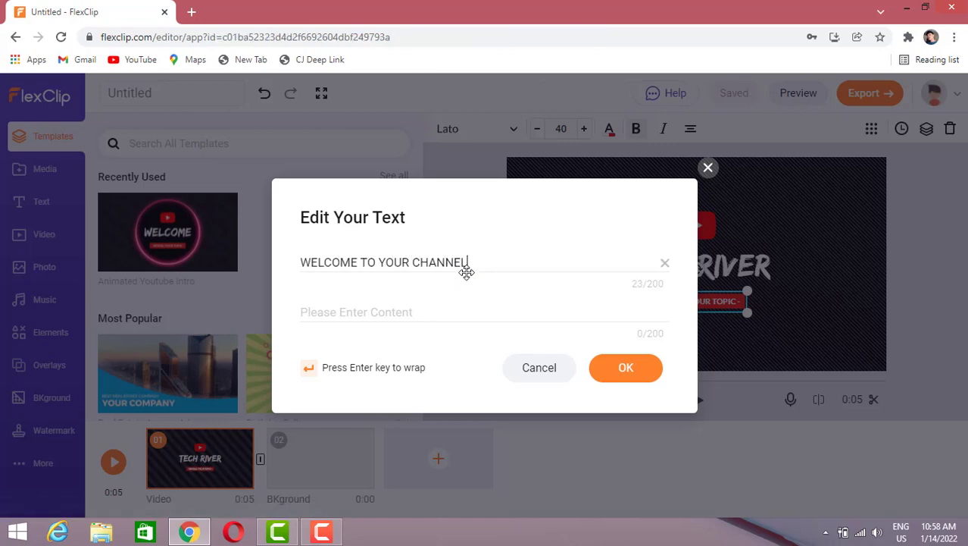
pyautogui.click(621, 373)
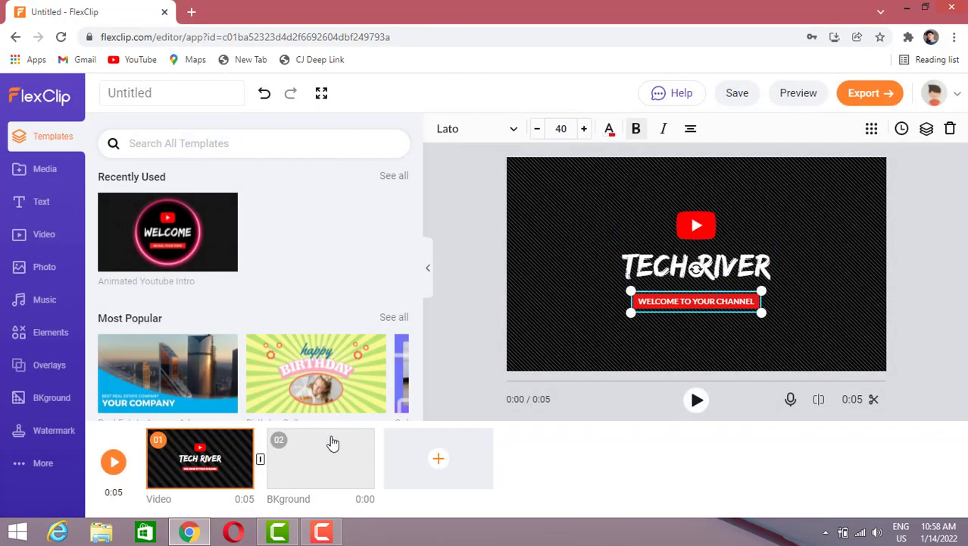
# Play through a preview of the TECH RIVER intro, then go back to the FlexClip home page
pyautogui.click(114, 463)
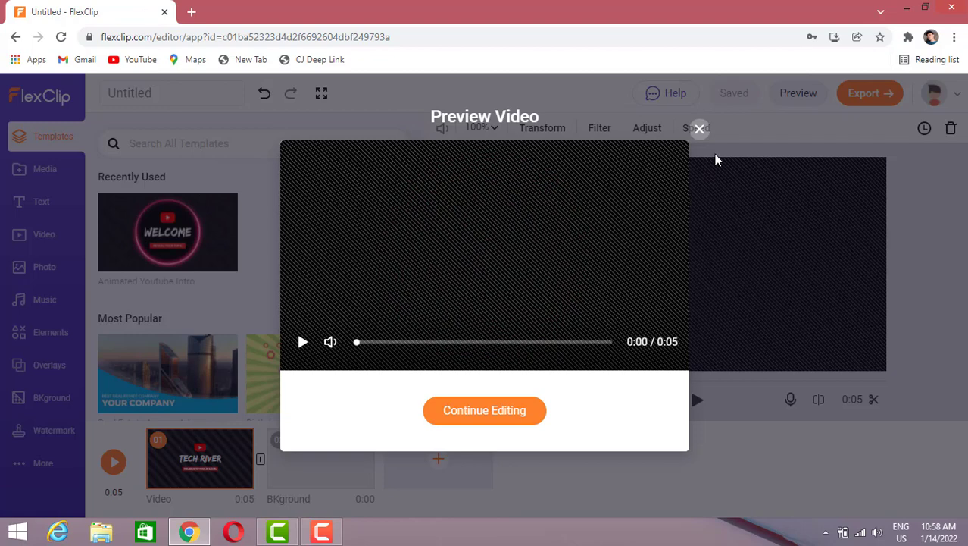
pyautogui.click(700, 129)
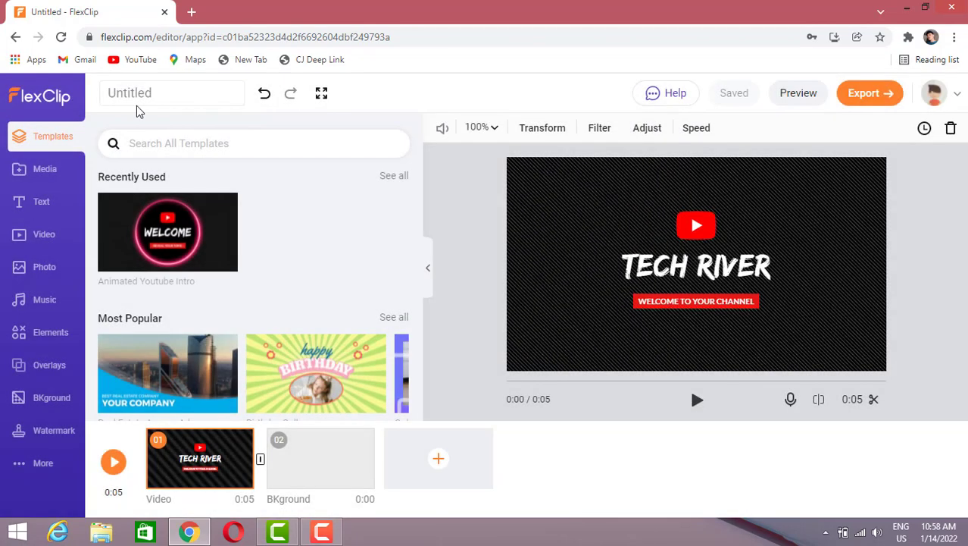
pyautogui.click(48, 104)
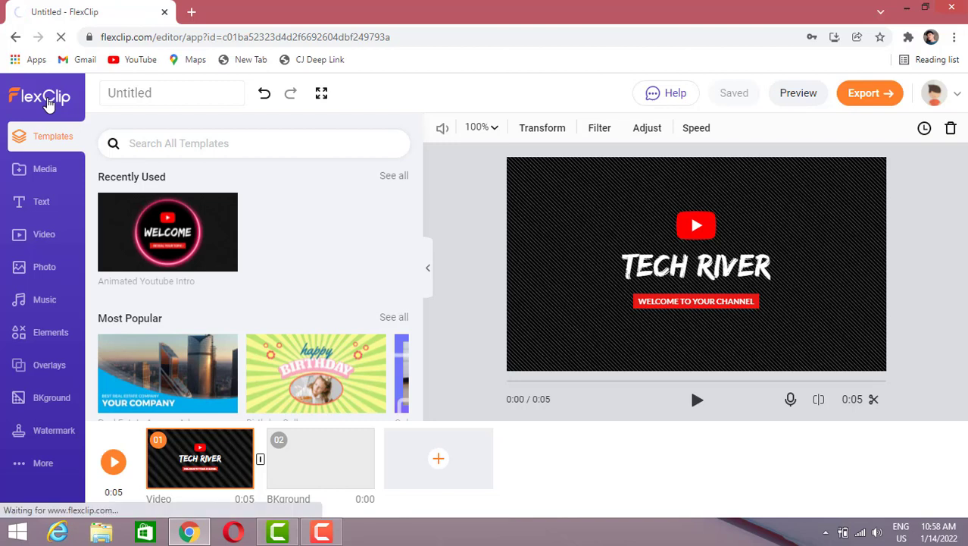